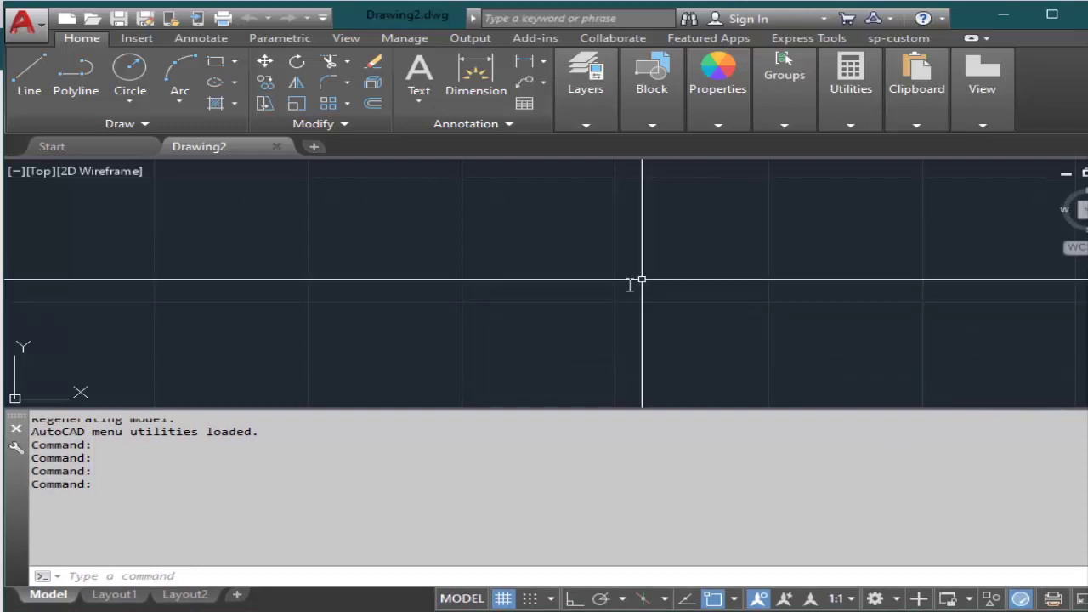
# Step: Begin entering the L (LINE) command in the empty Drawing2
pyautogui.write('l')
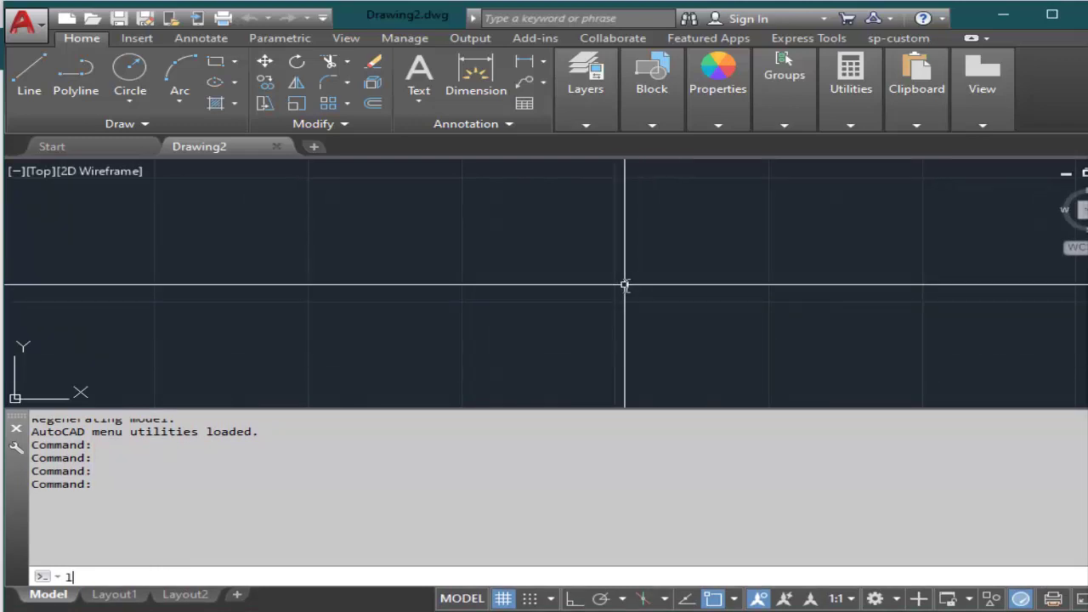
# Step: Draw a horizontal line with Ortho turned on
pyautogui.press('Return')
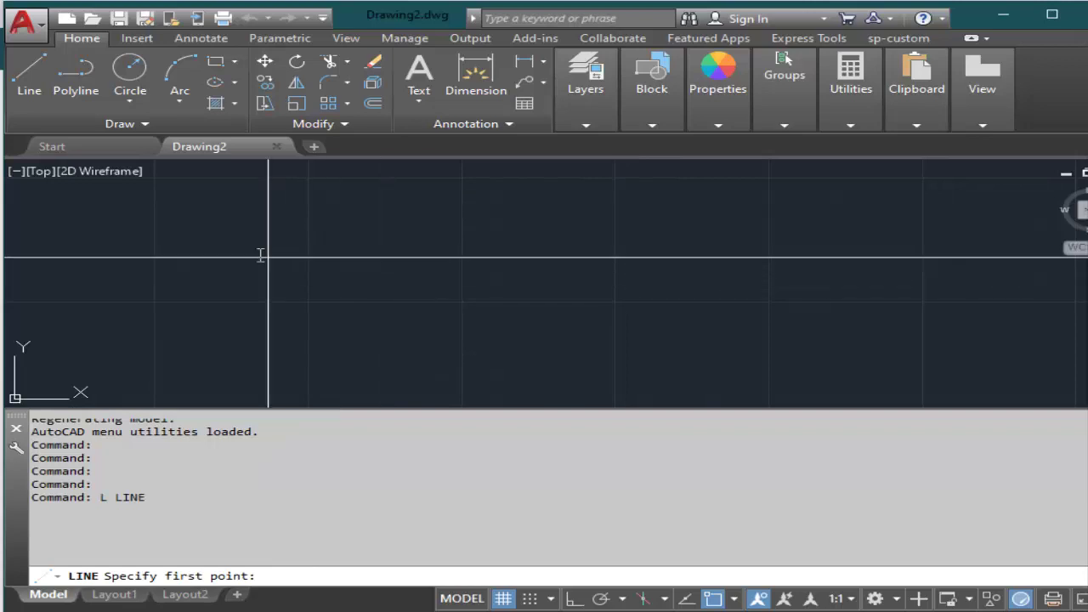
pyautogui.click(192, 204)
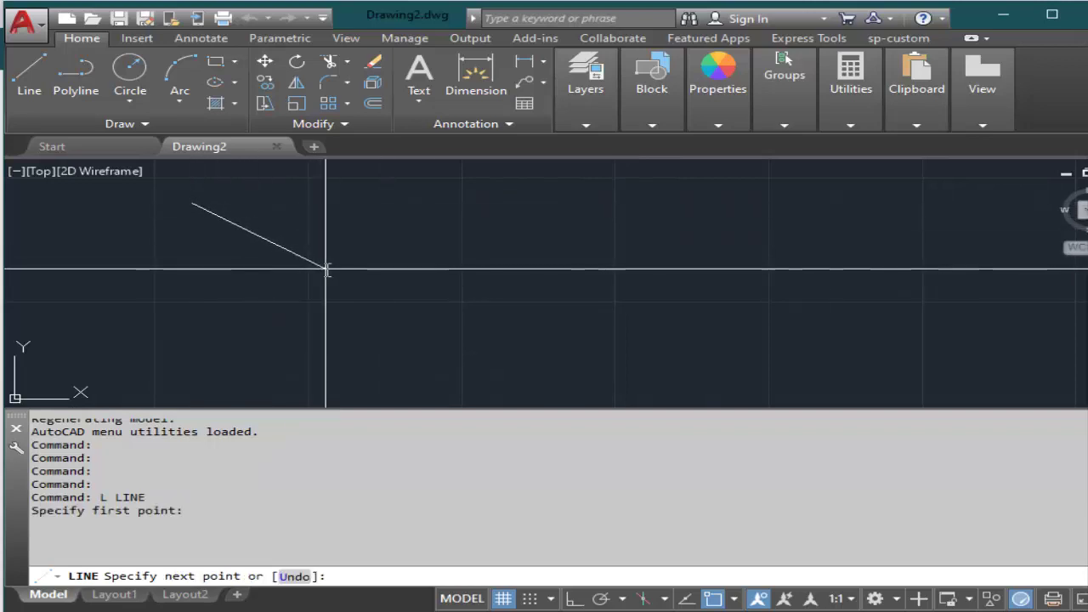
pyautogui.press('F8')
pyautogui.click(350, 234)
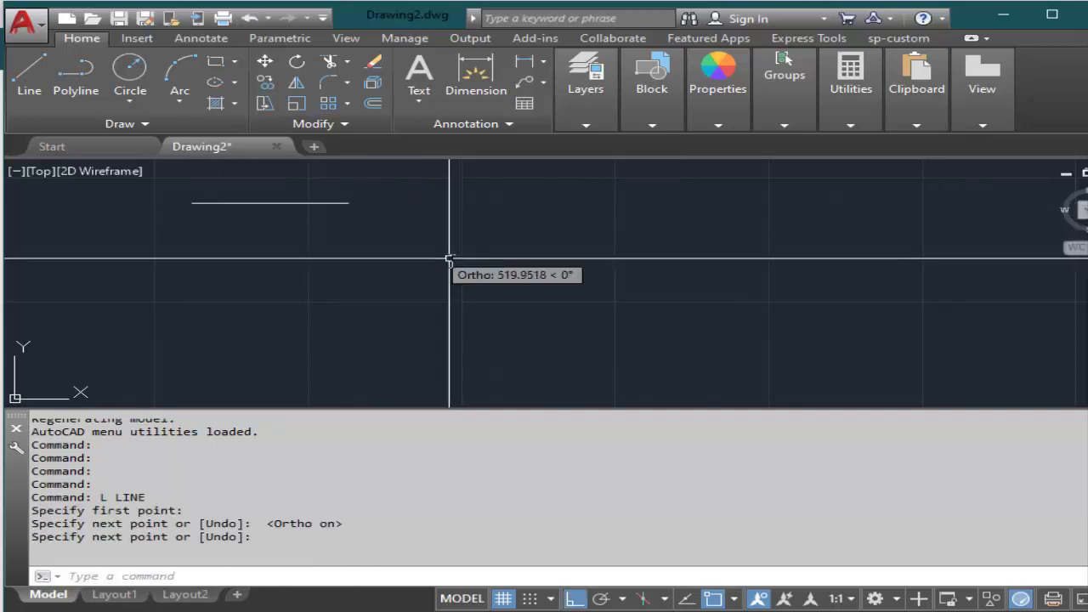
pyautogui.press('Return')
# Step: Copy the line three times downward to make a stack of four lines
pyautogui.write('cp')
pyautogui.press('Return')
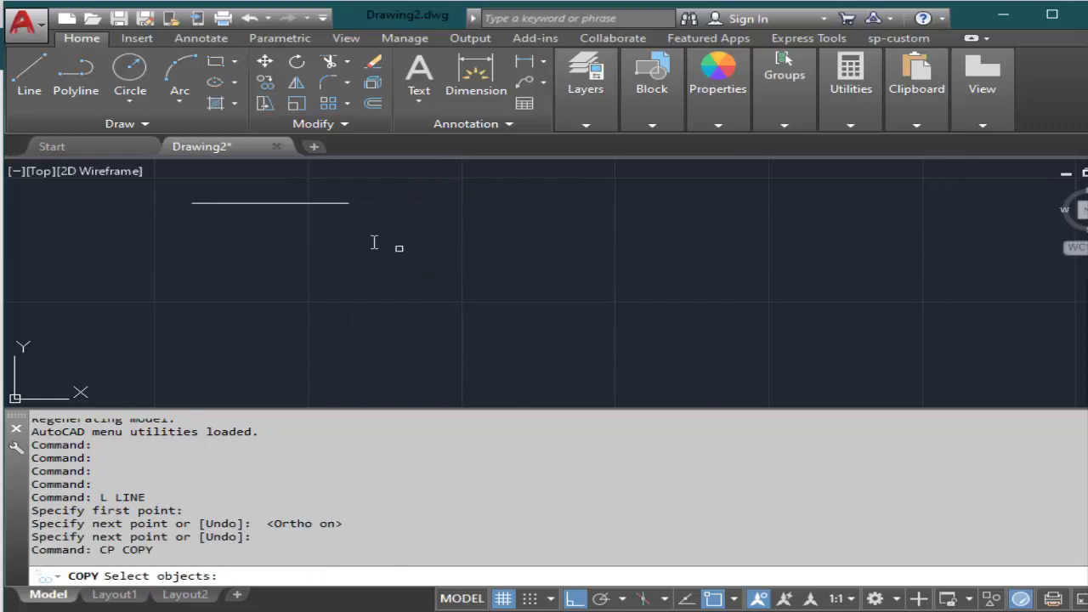
pyautogui.click(373, 241)
pyautogui.click(342, 197)
pyautogui.press('Return')
pyautogui.click(441, 229)
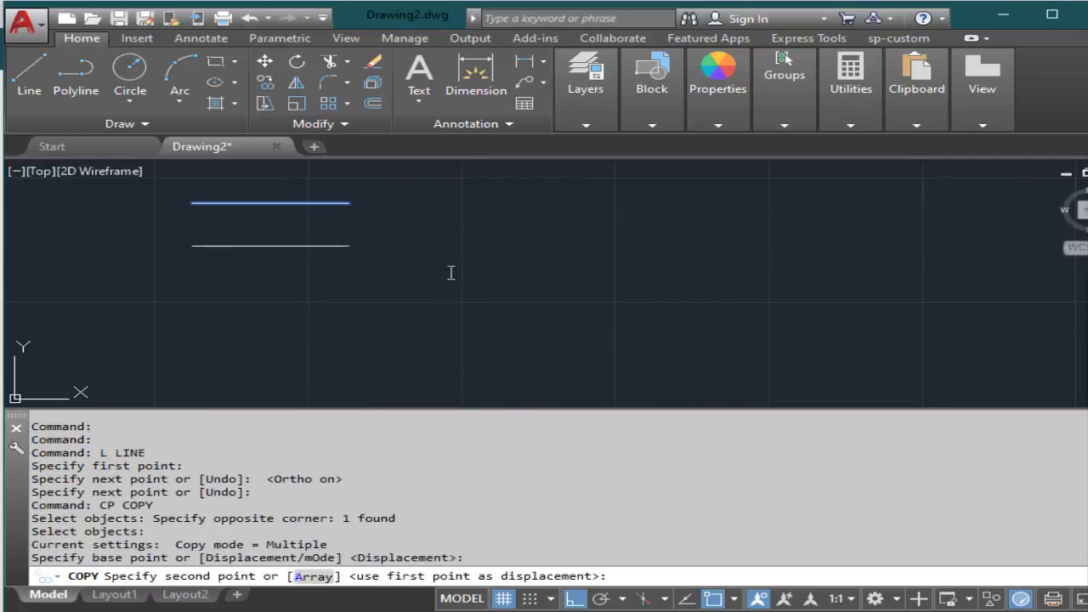
pyautogui.click(450, 273)
pyautogui.click(451, 316)
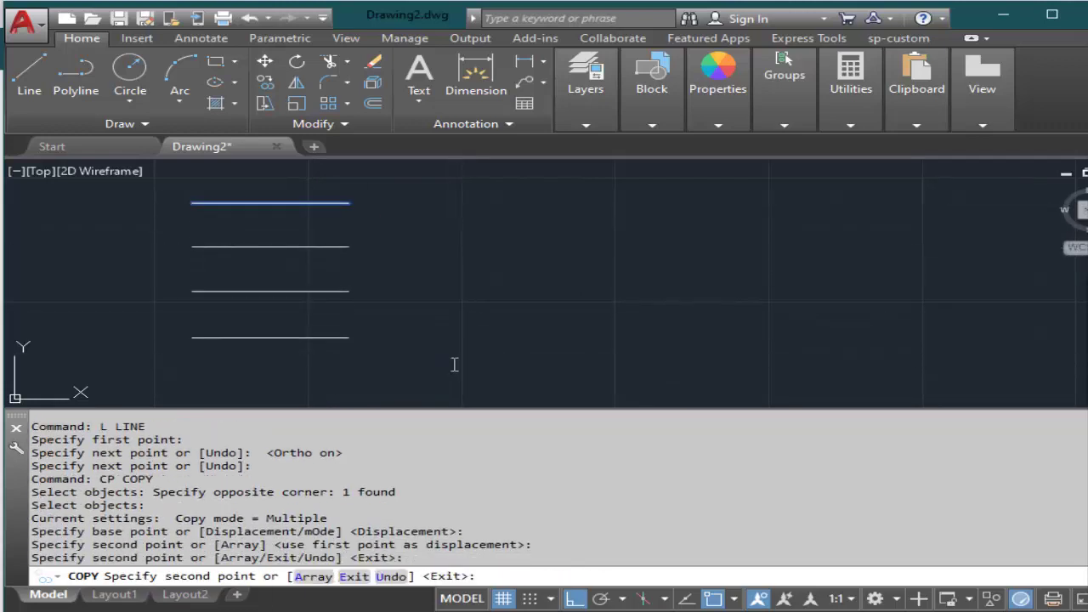
pyautogui.click(459, 365)
pyautogui.press('Return')
# Step: Copy the four-line stack down and to the right with Ortho off, then select the copies
pyautogui.write('cp')
pyautogui.press('Return')
pyautogui.click(439, 371)
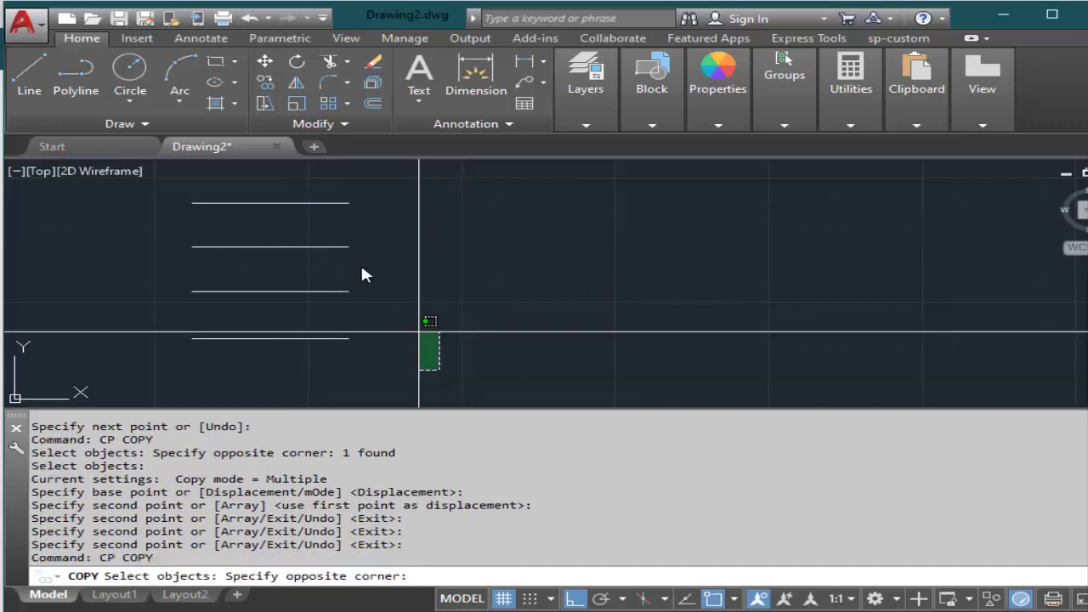
pyautogui.click(332, 191)
pyautogui.press('Return')
pyautogui.click(467, 230)
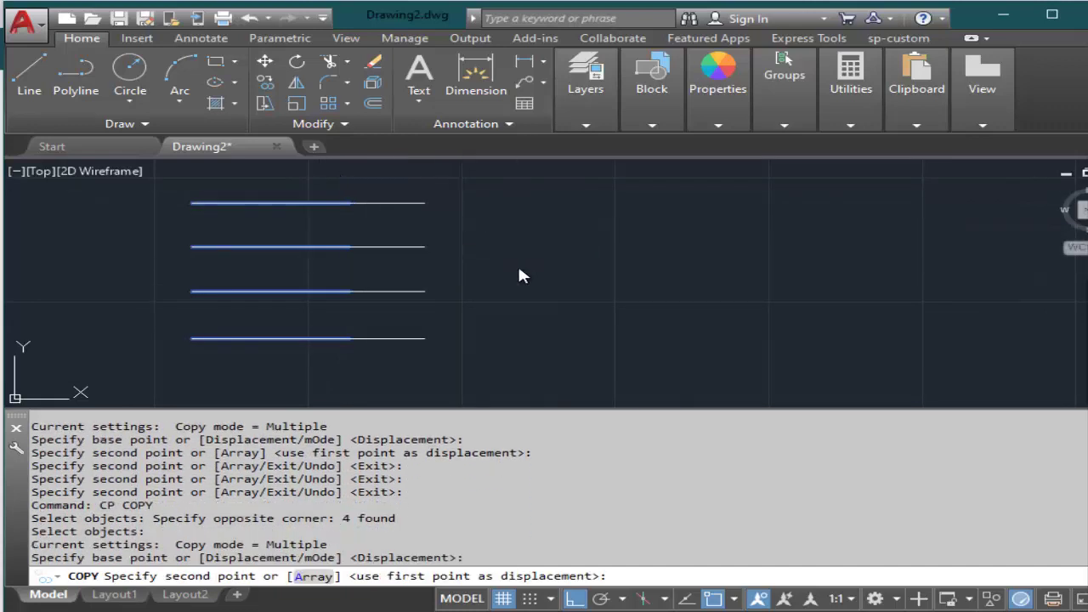
pyautogui.press('F8')
pyautogui.click(533, 255)
pyautogui.press('Return')
pyautogui.click(502, 396)
pyautogui.click(408, 217)
# Step: Set the selected offset lines' colour to Red
pyautogui.click(717, 121)
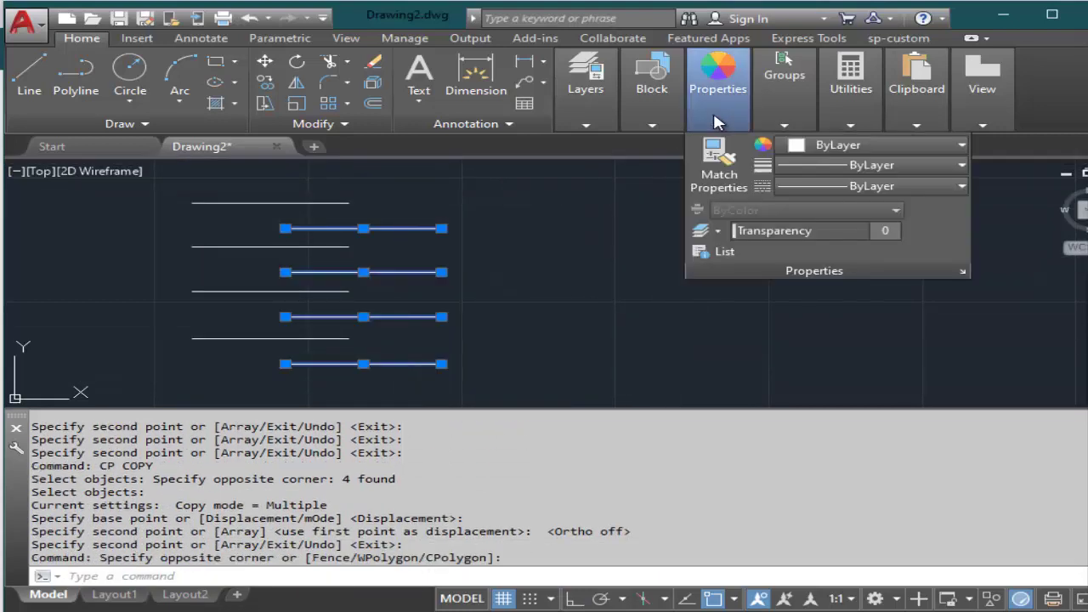
pyautogui.click(850, 145)
pyautogui.click(790, 322)
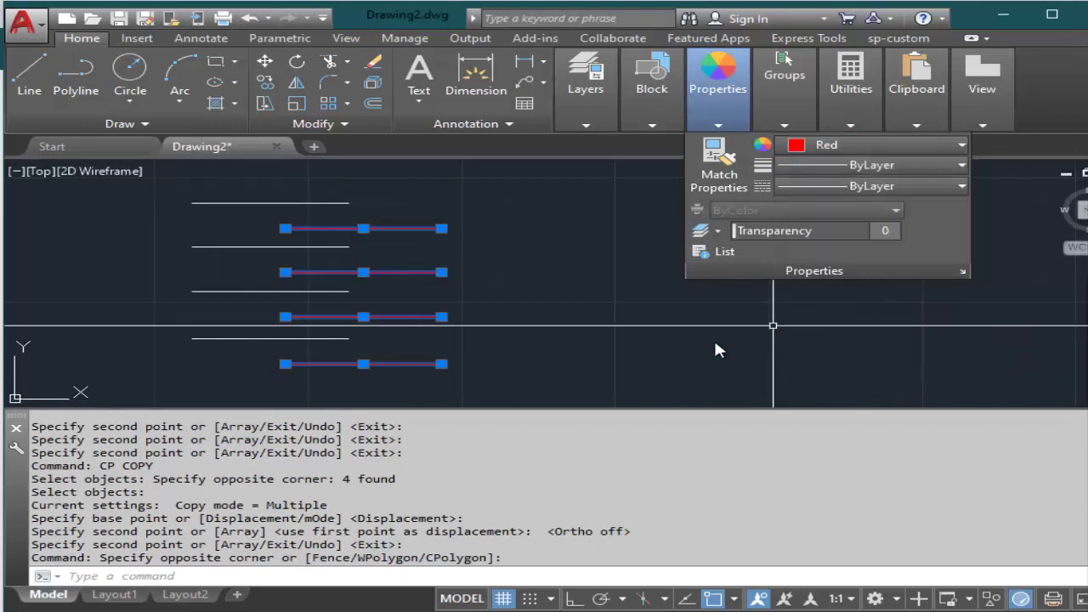
pyautogui.press('Escape')
# Step: Set the four left-hand lines' colour to Green
pyautogui.click(230, 399)
pyautogui.click(189, 197)
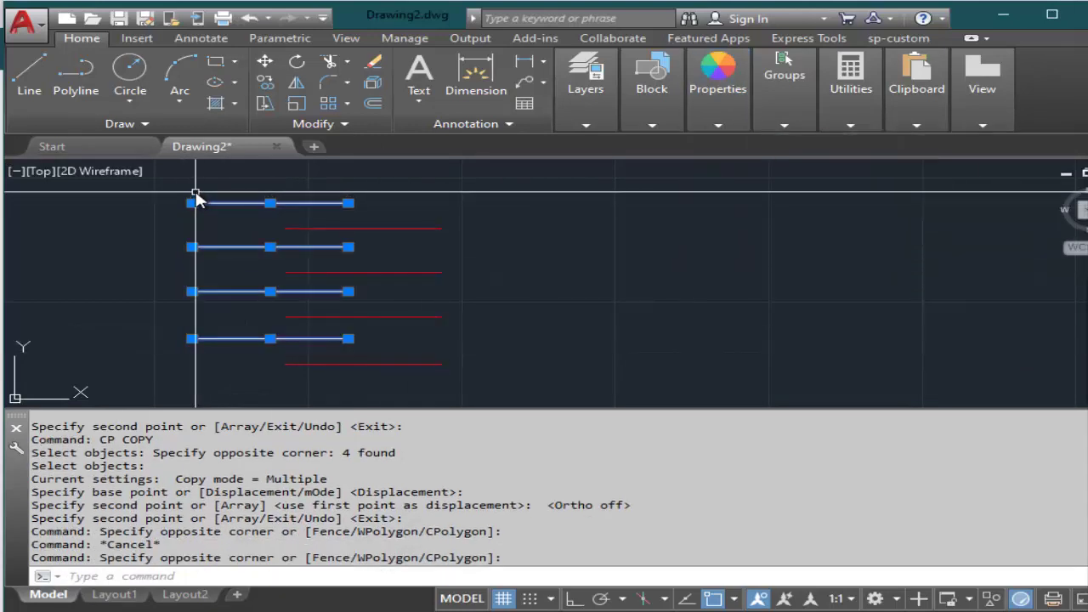
pyautogui.click(697, 126)
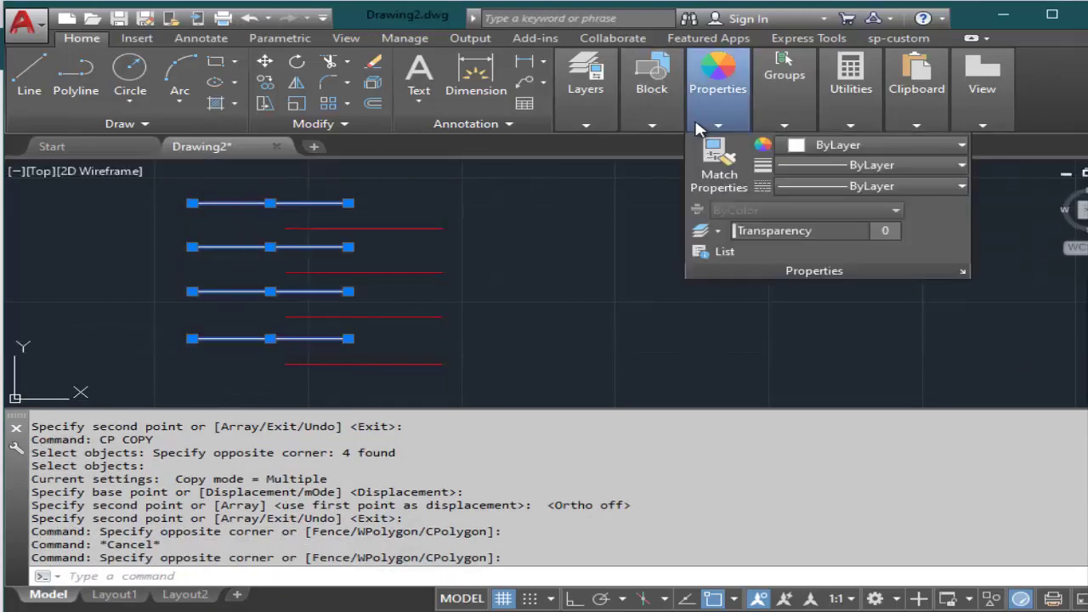
pyautogui.click(841, 145)
pyautogui.click(832, 323)
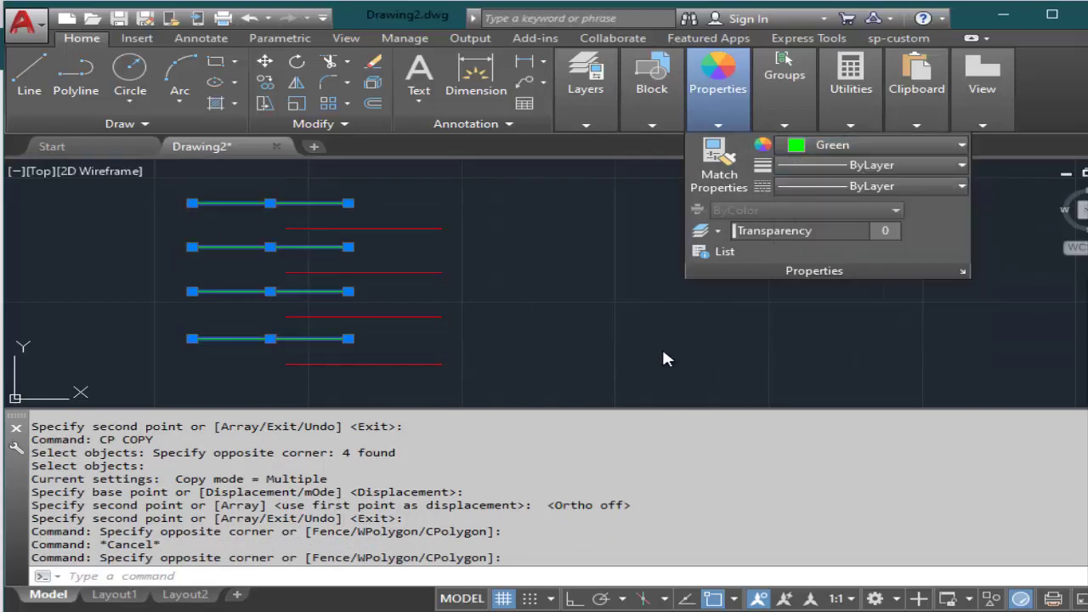
pyautogui.press('Escape')
# Step: Copy all eight red and green lines to the right with CO
pyautogui.write('co')
pyautogui.press('Return')
pyautogui.click(500, 374)
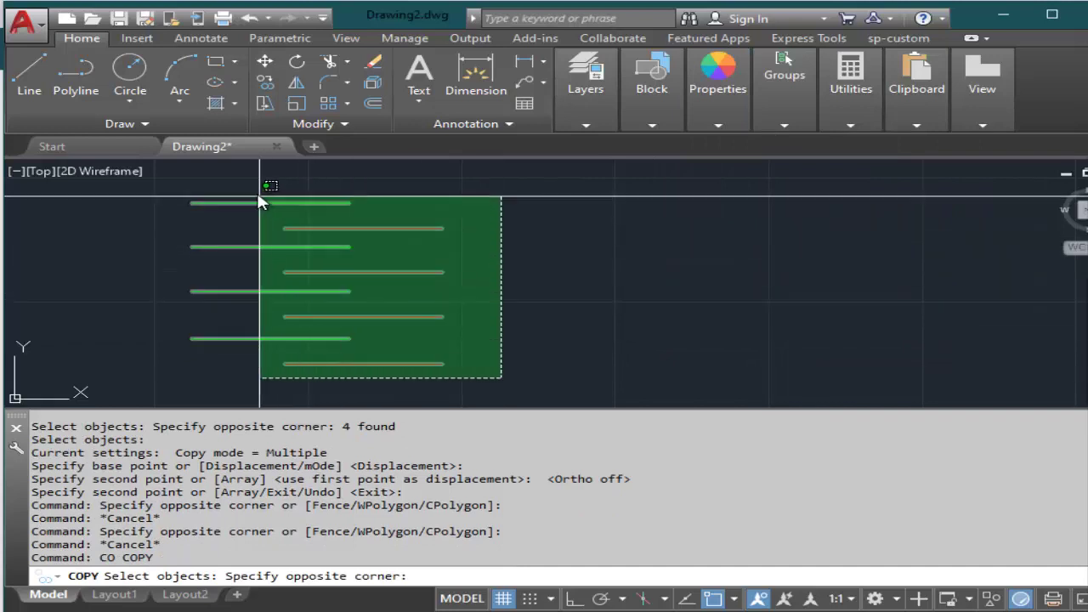
pyautogui.click(188, 195)
pyautogui.press('Return')
pyautogui.click(463, 204)
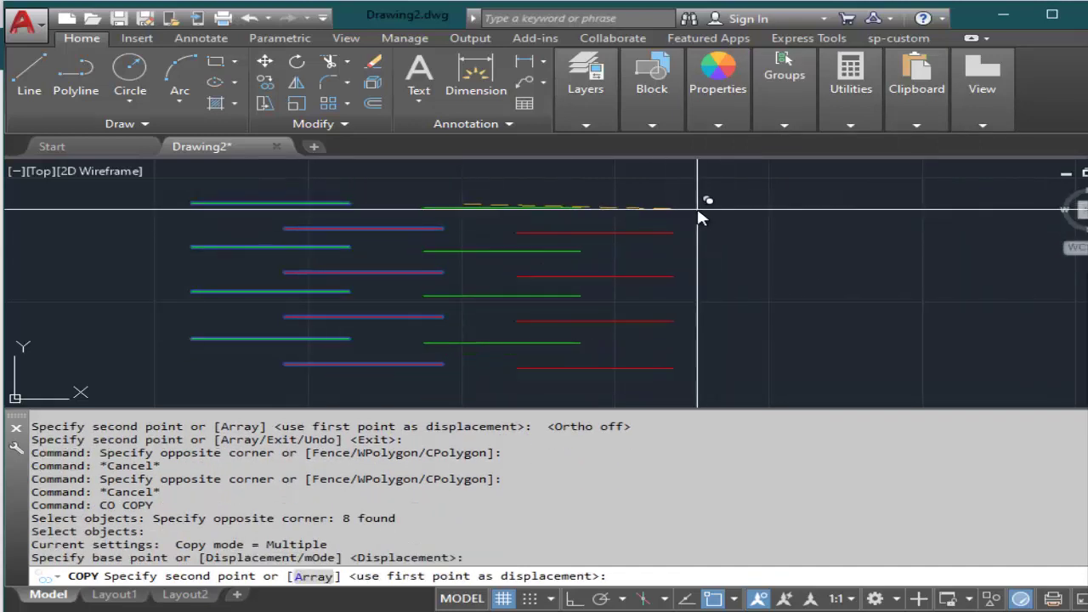
pyautogui.click(704, 212)
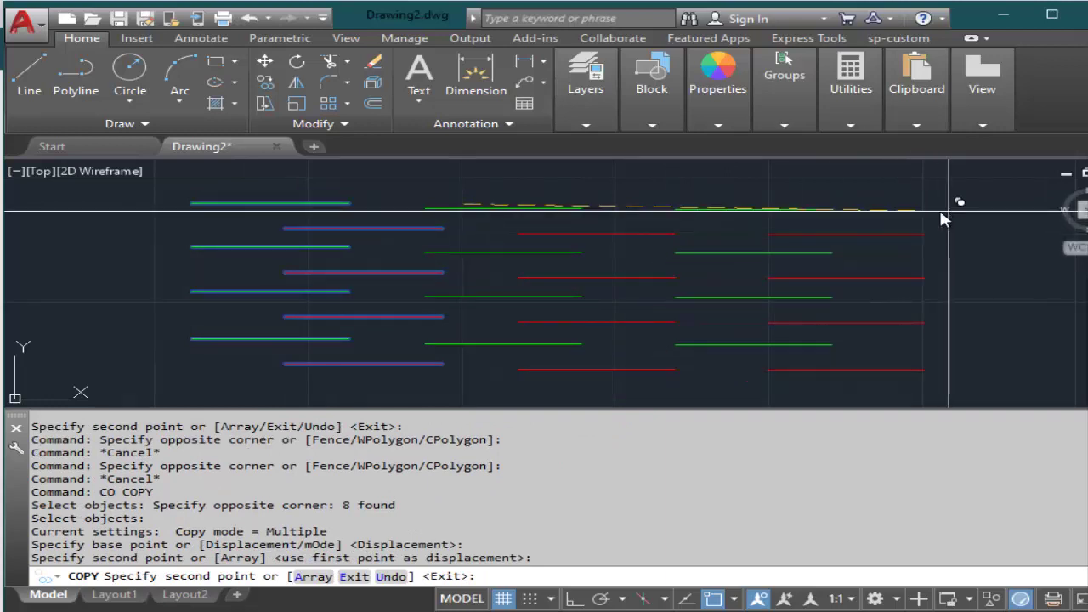
pyautogui.press('Return')
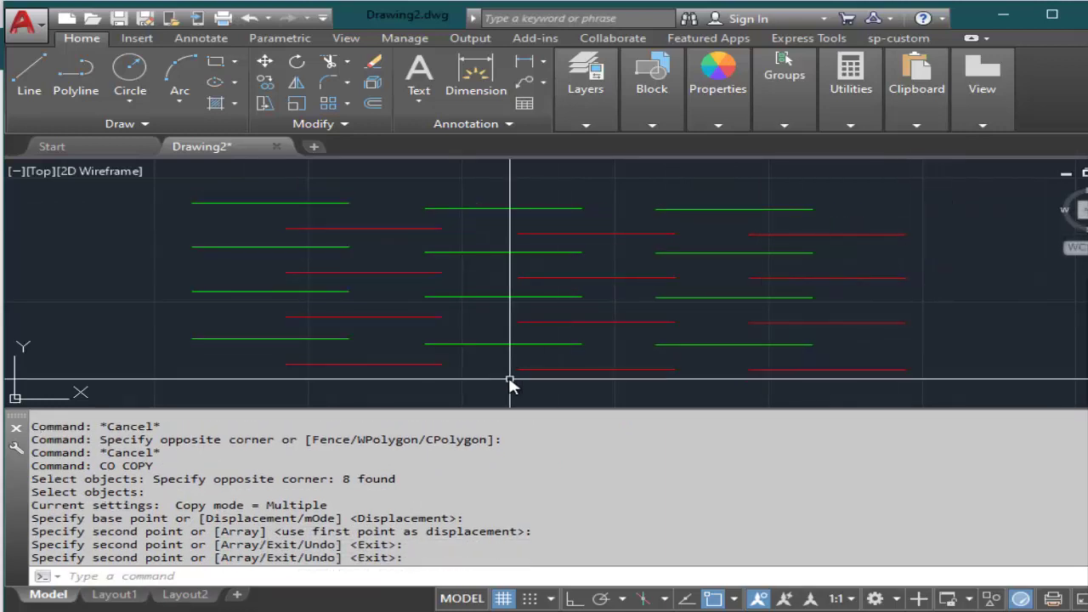
# Step: Change the middle and right copied green lines to Yellow
pyautogui.click(491, 367)
pyautogui.click(485, 210)
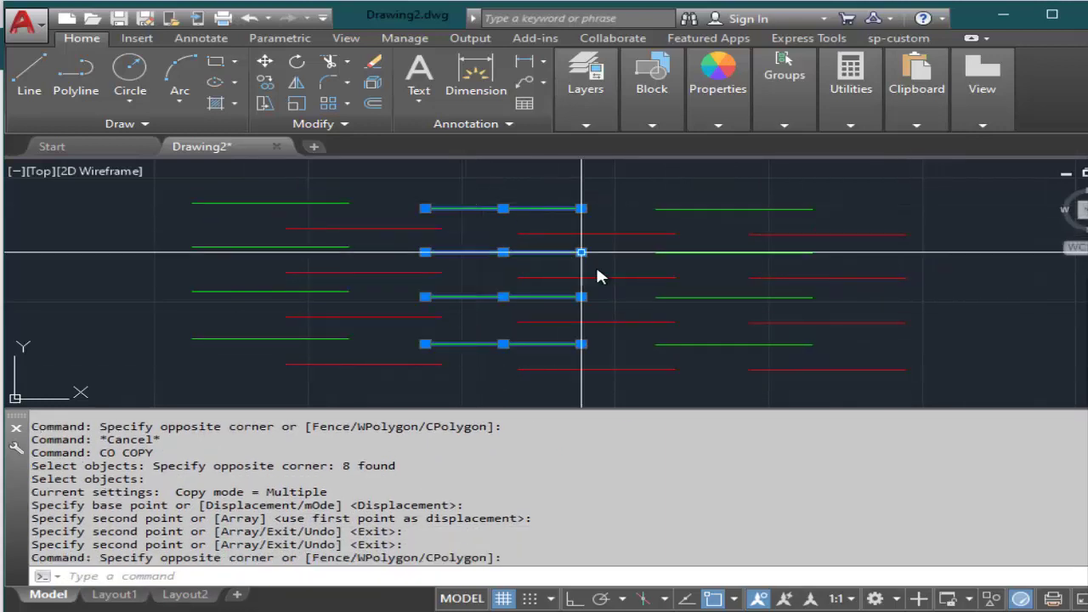
pyautogui.click(705, 374)
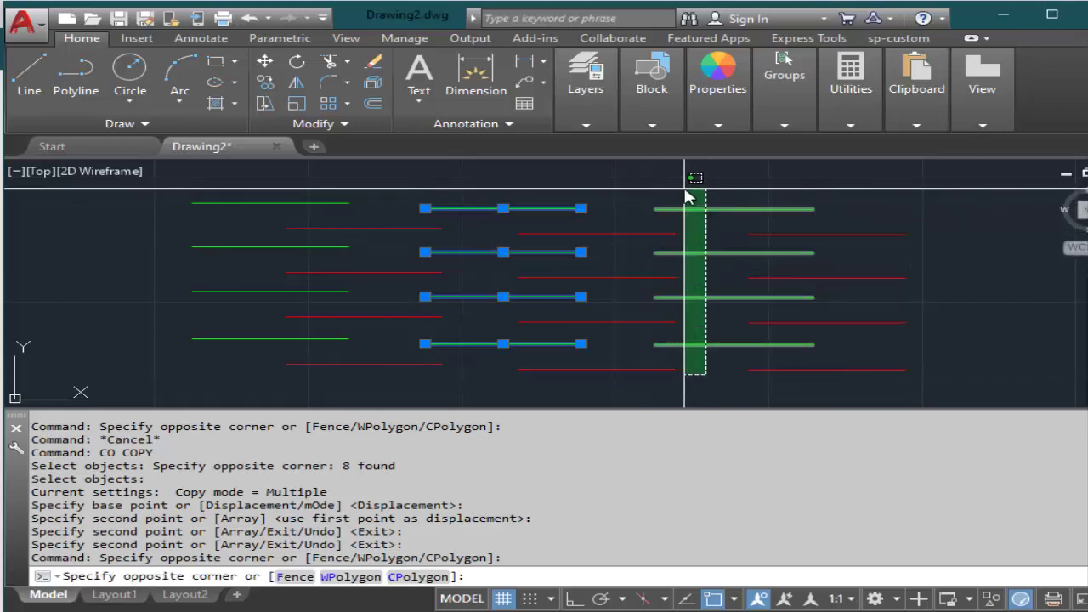
pyautogui.click(690, 177)
pyautogui.click(718, 125)
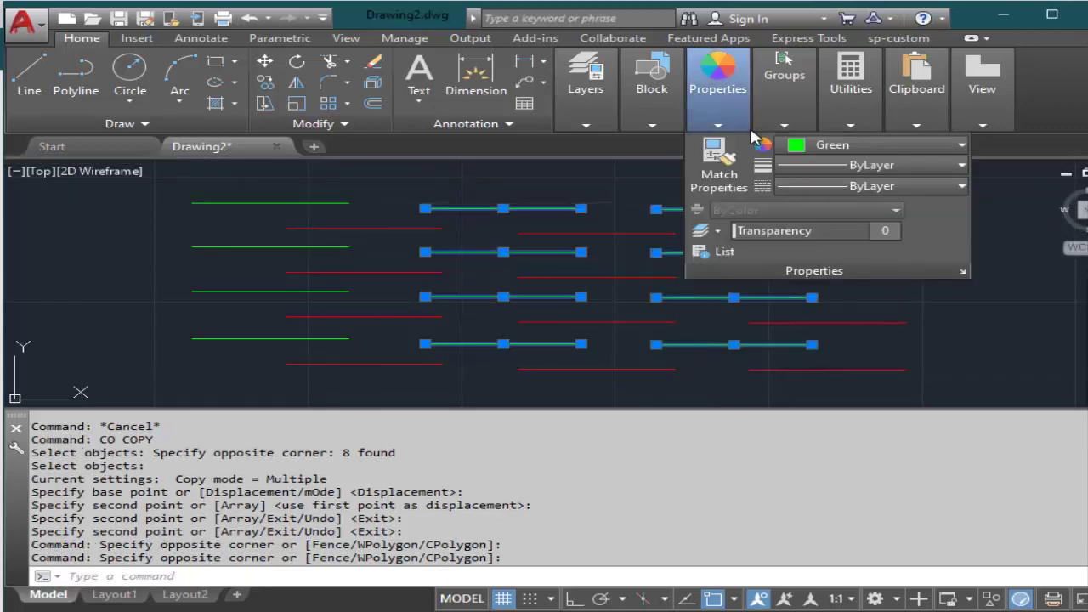
pyautogui.click(791, 144)
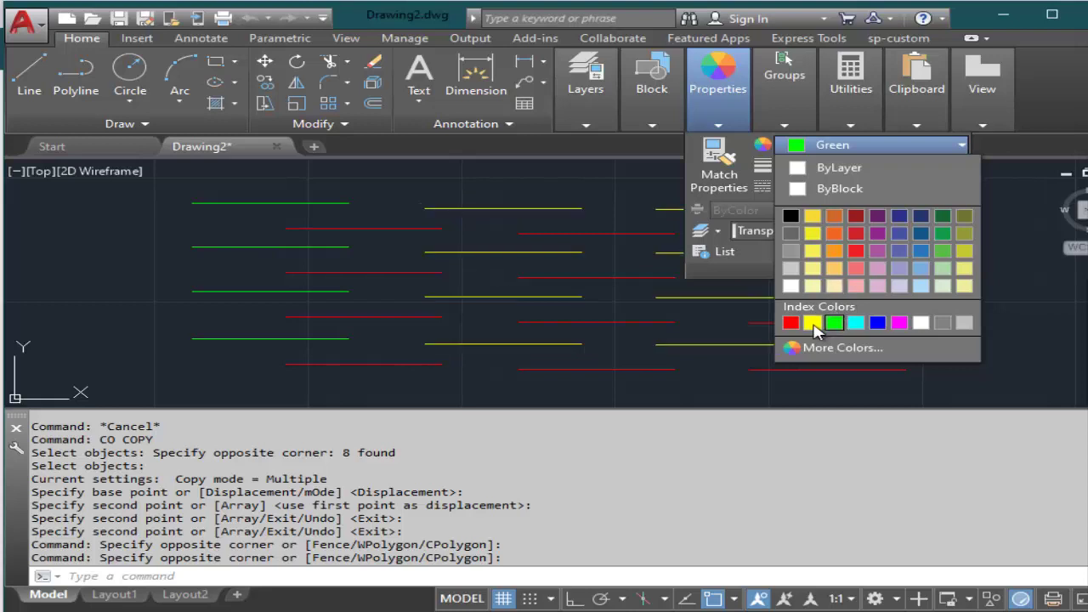
pyautogui.click(813, 323)
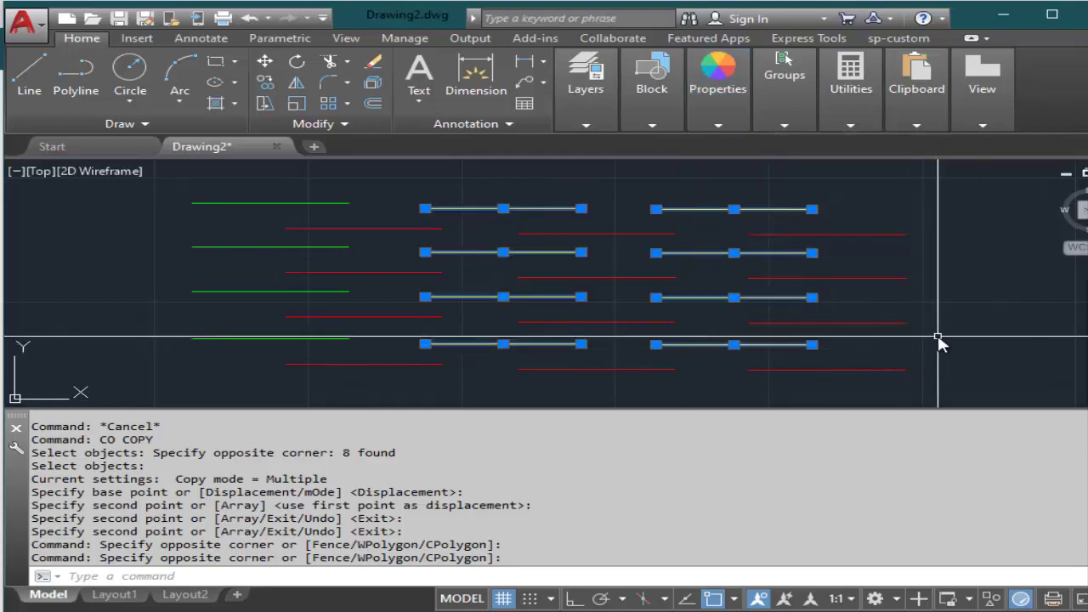
# Step: Draw a small circle to the right of the lines
pyautogui.press('Escape')
pyautogui.write('c')
pyautogui.press('Return')
pyautogui.click(950, 269)
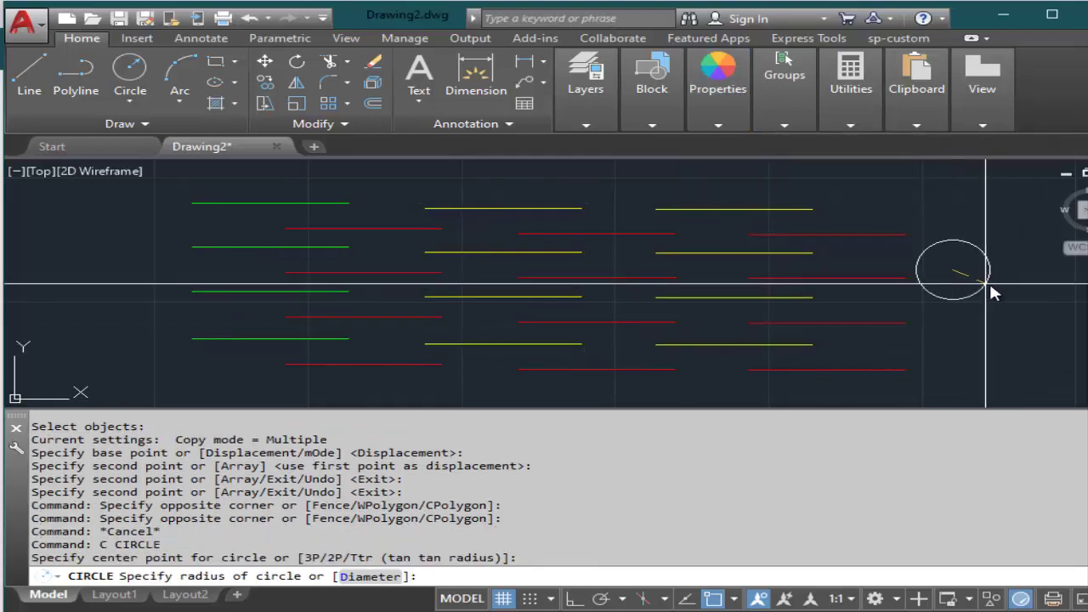
pyautogui.click(985, 289)
# Step: Set the new circle's colour to Yellow
pyautogui.moveTo(991, 286); pyautogui.dragTo(877, 209)
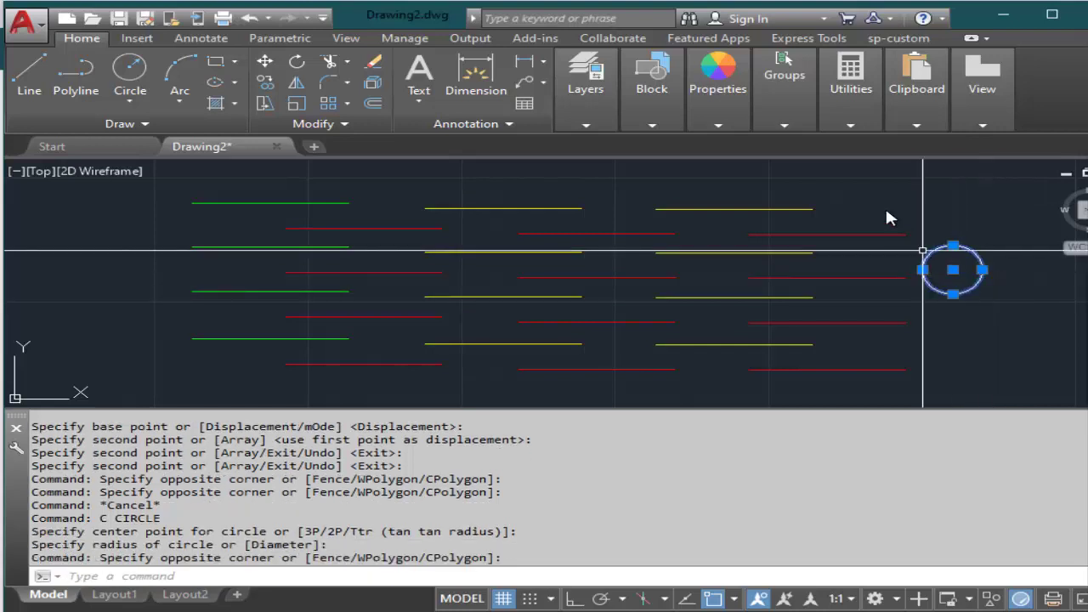
pyautogui.click(718, 125)
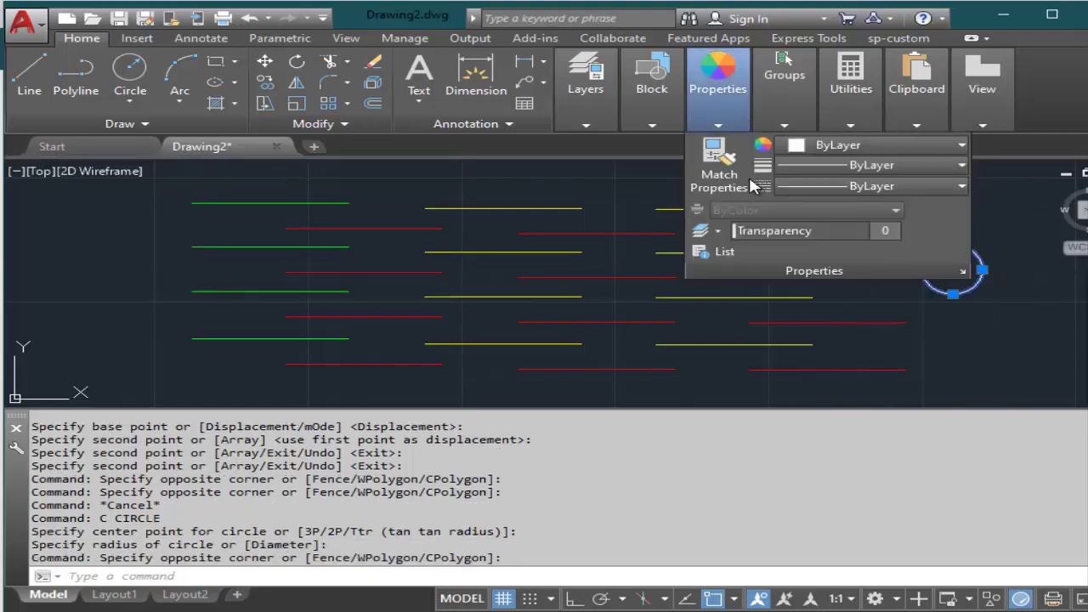
pyautogui.click(876, 145)
pyautogui.click(812, 323)
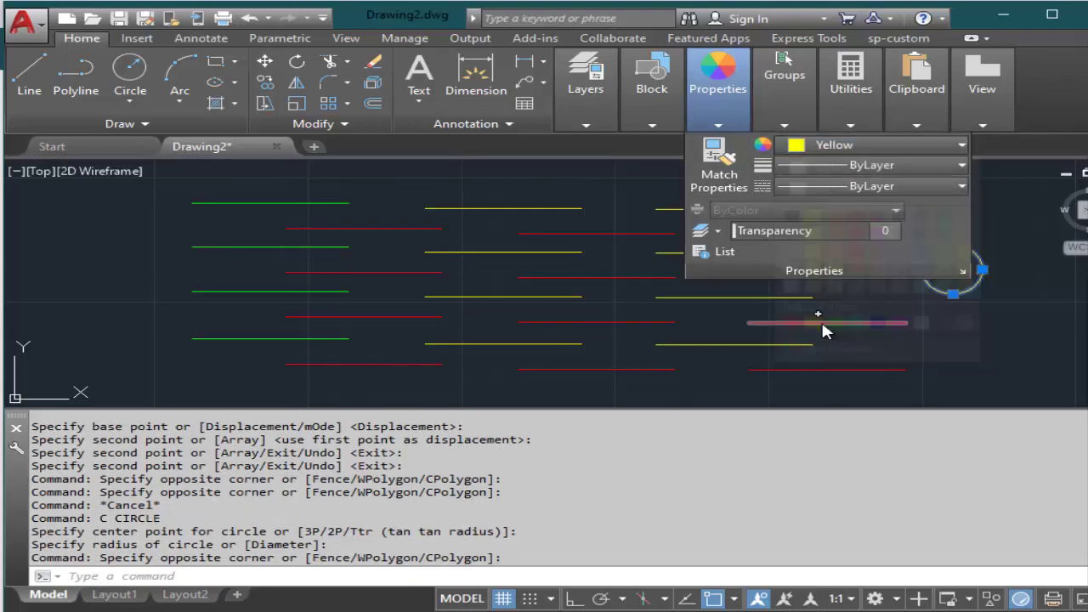
pyautogui.press('Escape')
pyautogui.press('Escape')
pyautogui.press('Escape')
# Step: Copy the yellow circle to about thirteen spots across the line columns, with object snap off
pyautogui.write('cp')
pyautogui.press('Return')
pyautogui.click(977, 316)
pyautogui.click(930, 255)
pyautogui.press('Return')
pyautogui.click(996, 326)
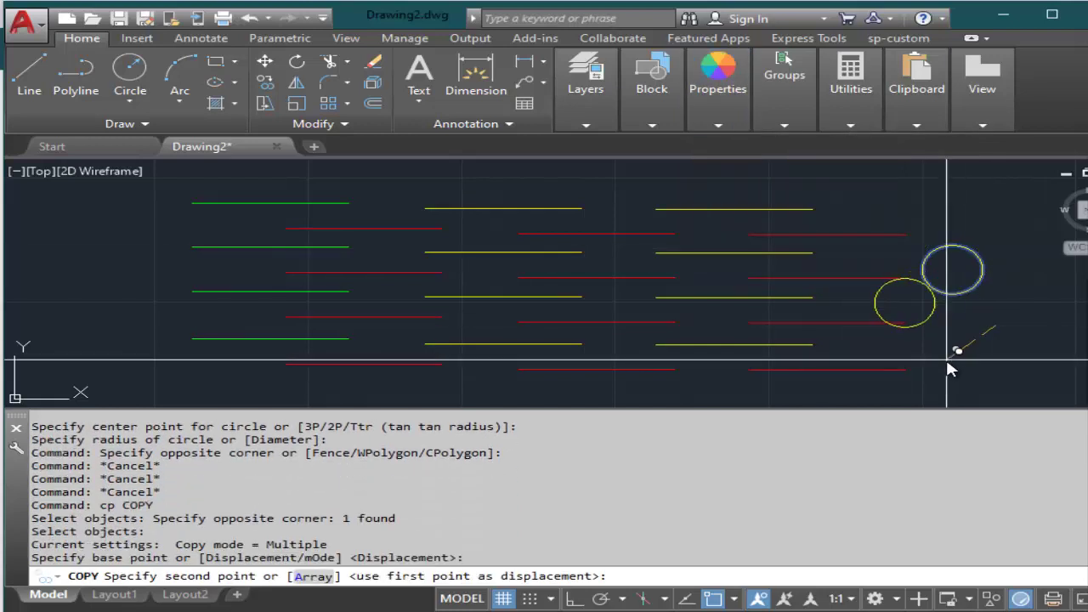
pyautogui.press('F3')
pyautogui.click(848, 272)
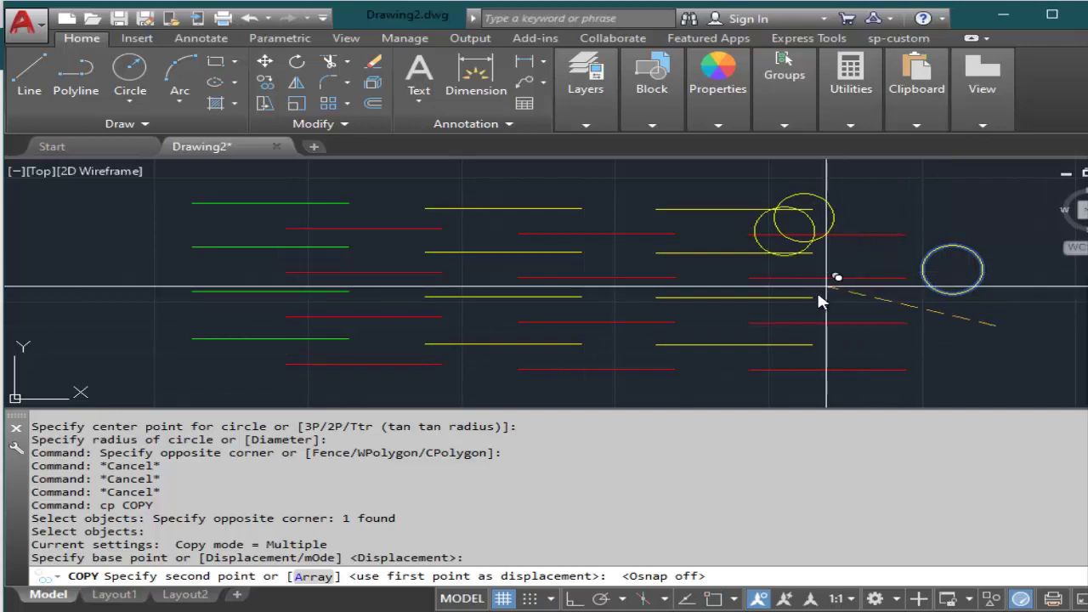
pyautogui.click(788, 335)
pyautogui.click(835, 374)
pyautogui.click(695, 386)
pyautogui.click(623, 302)
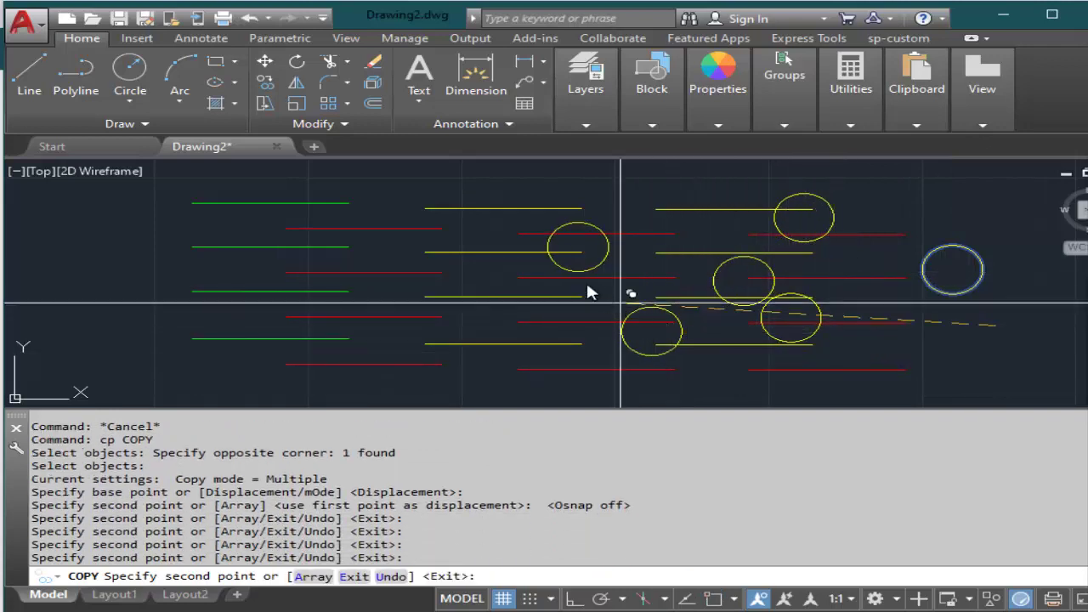
pyautogui.click(523, 265)
pyautogui.click(438, 278)
pyautogui.click(348, 281)
pyautogui.click(311, 330)
pyautogui.click(285, 359)
pyautogui.click(400, 378)
pyautogui.click(482, 352)
pyautogui.click(591, 382)
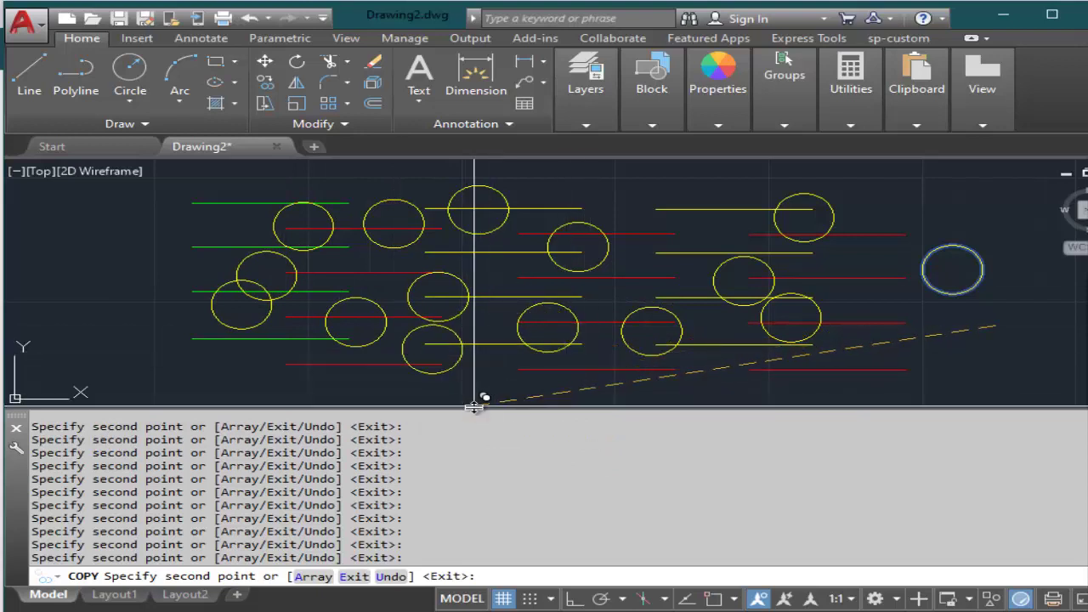
pyautogui.scroll(-2, 518, 255)
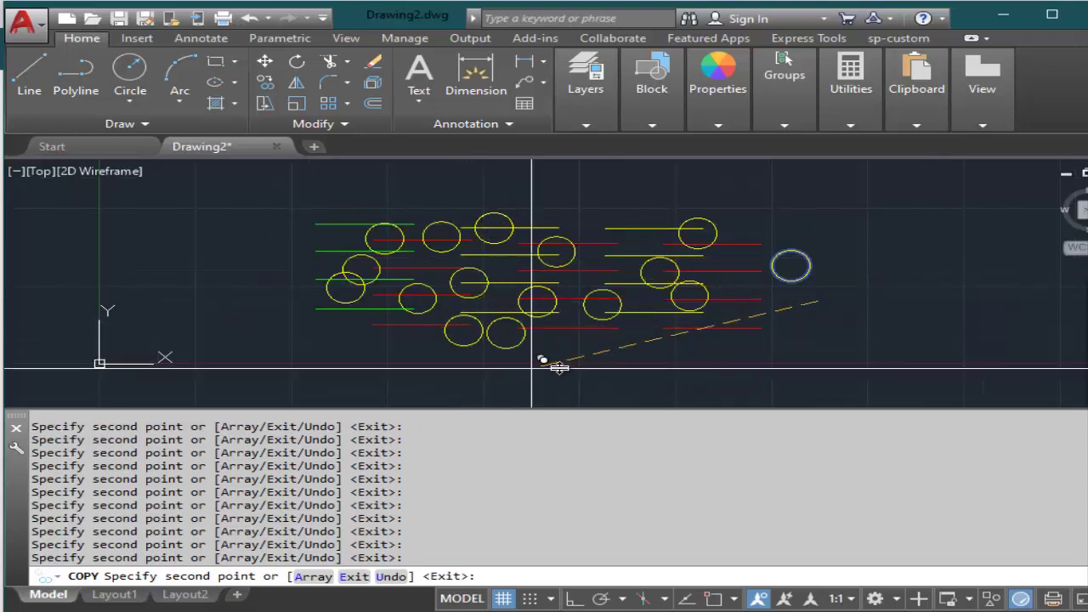
pyautogui.press('Return')
pyautogui.scroll(2, 596, 246)
# Step: Erase the lone circle right of the lines and review the colour list's index numbers
pyautogui.write('e')
pyautogui.press('Return')
pyautogui.click(908, 287)
pyautogui.click(899, 298)
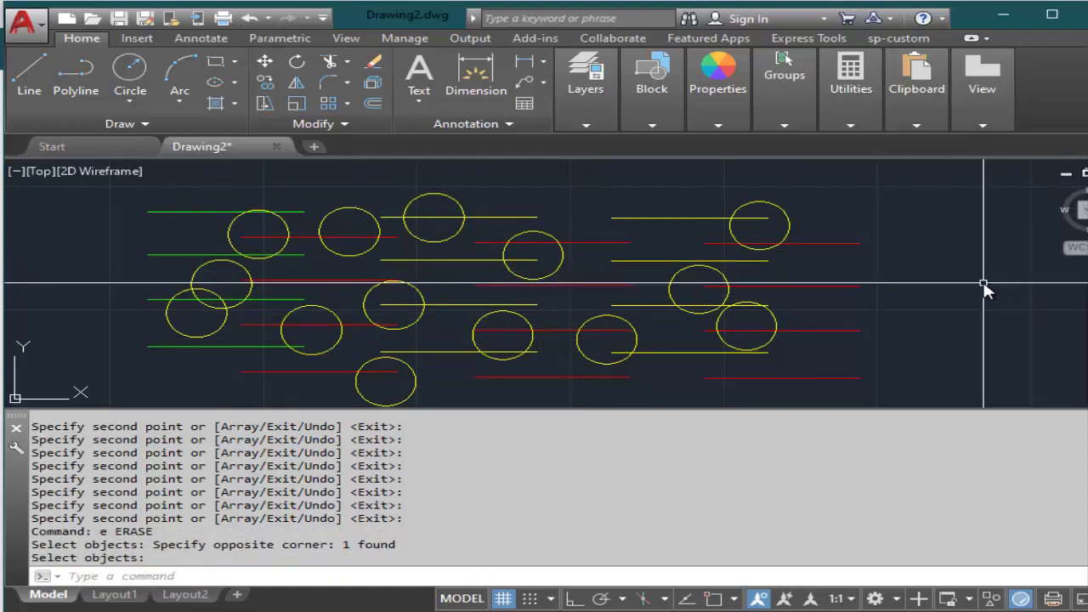
pyautogui.write('(')
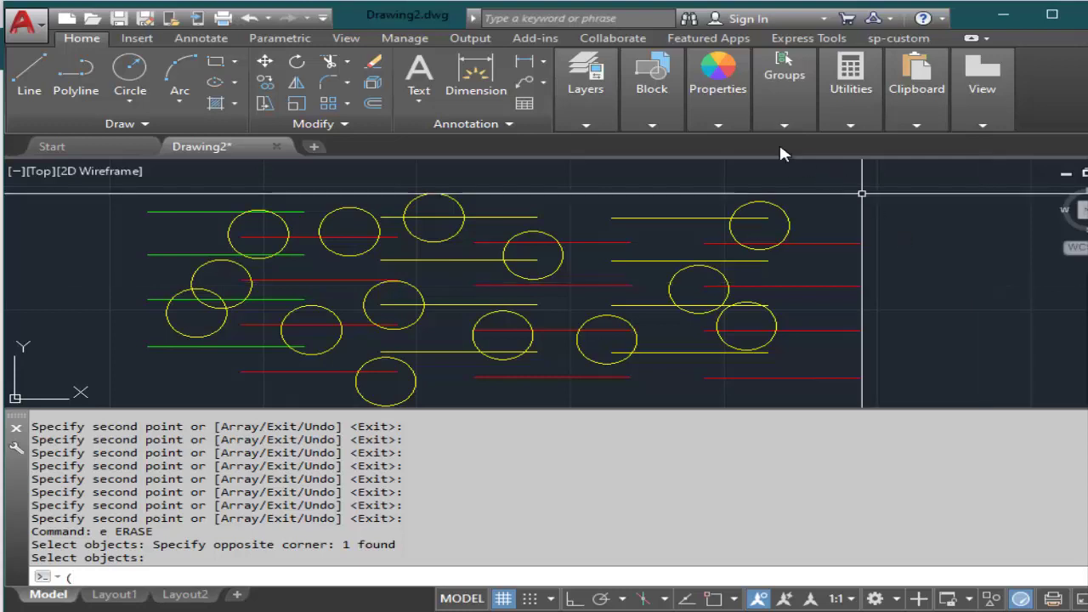
pyautogui.moveTo(784, 89)
pyautogui.moveTo(718, 88)
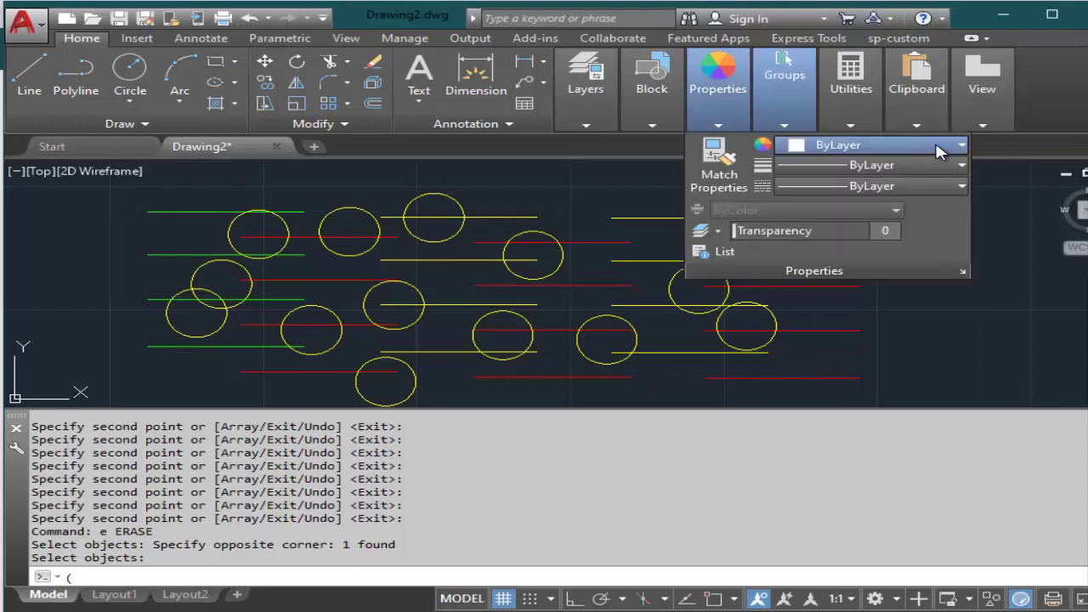
pyautogui.click(875, 145)
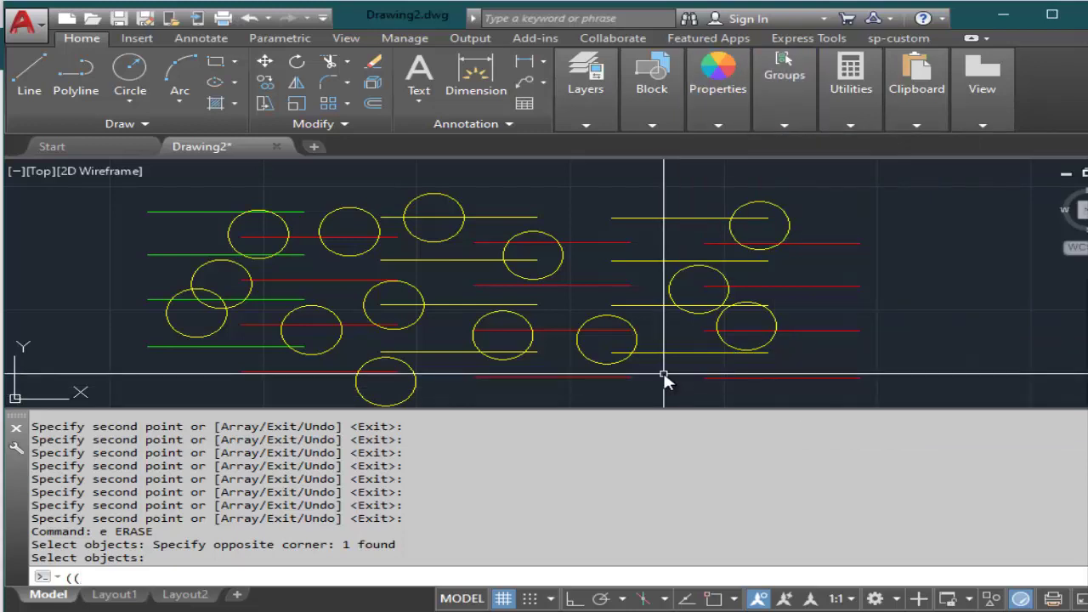
# Step: List a red and a yellow line's data with (entget(car(entsel))), highlighting codes (62 . 1) and (62 . 2)
pyautogui.write('t(e')
pyautogui.write('car(ent')
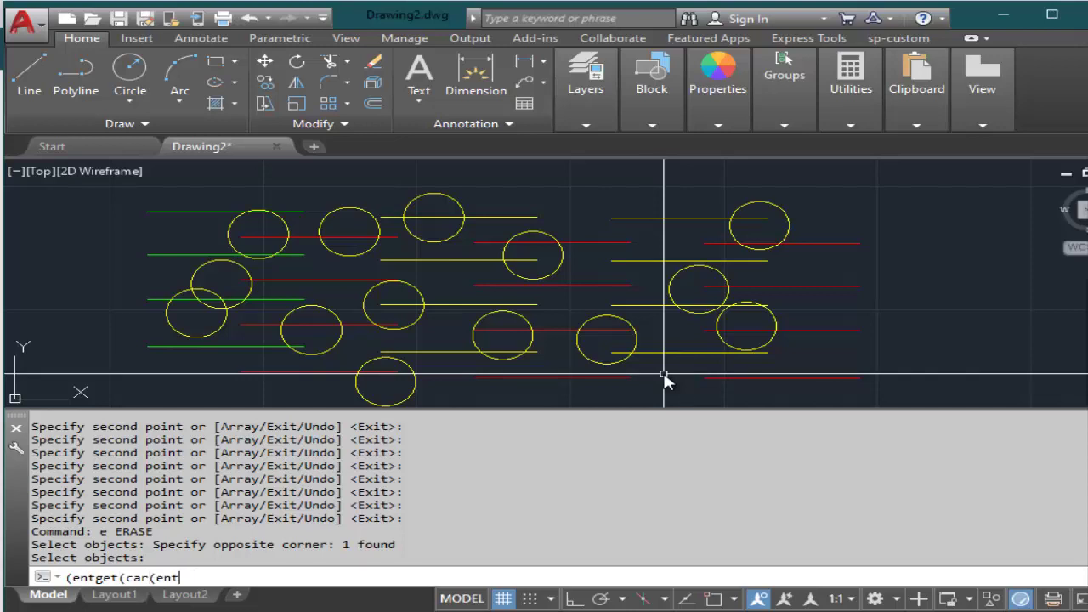
pyautogui.write(')))')
pyautogui.press('Return')
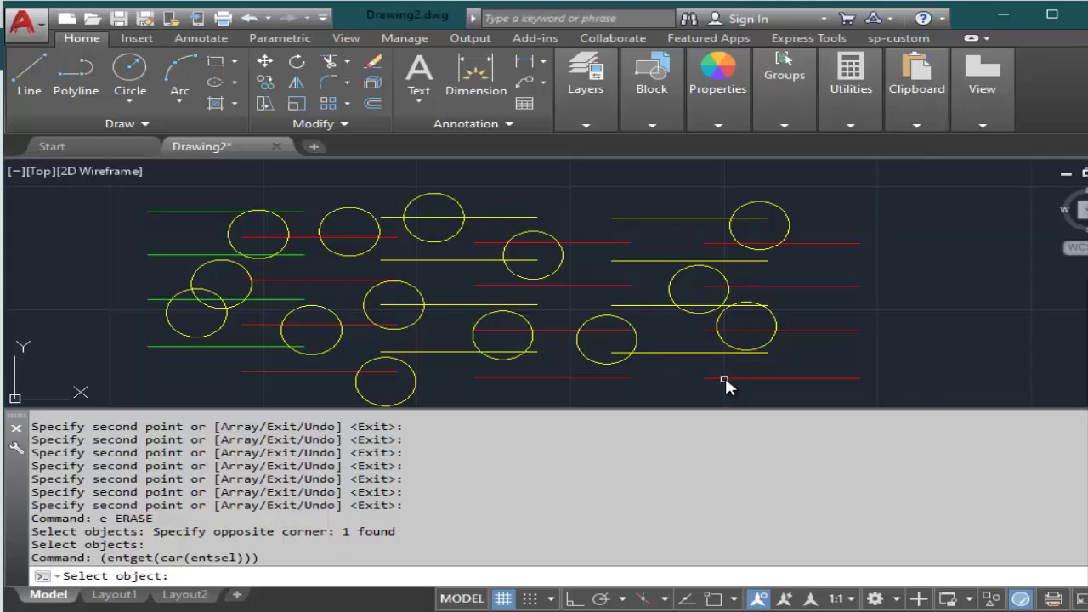
pyautogui.click(725, 380)
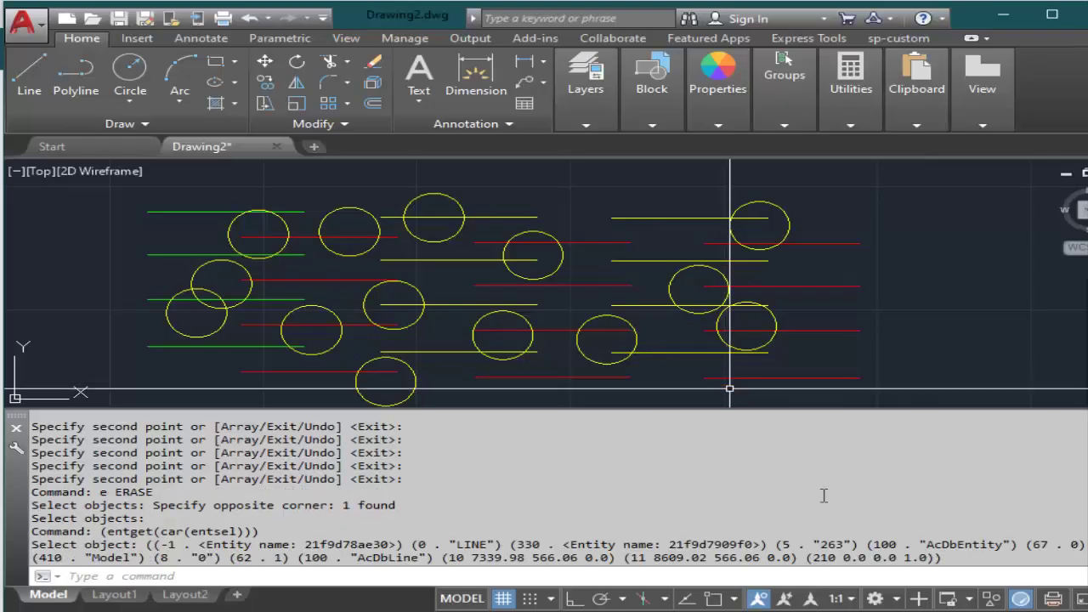
pyautogui.moveTo(229, 557); pyautogui.dragTo(289, 559)
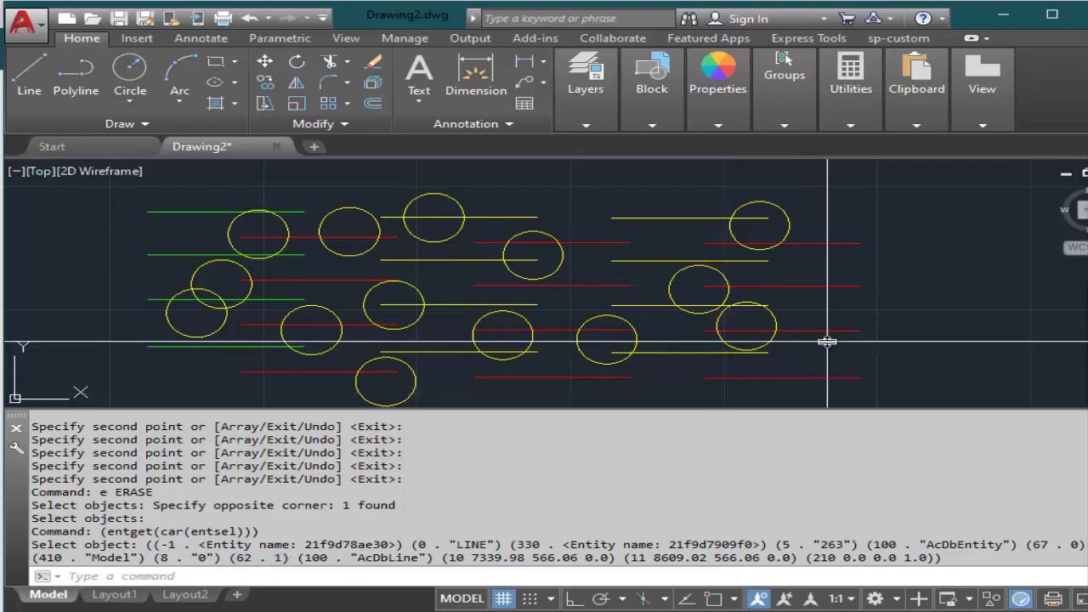
pyautogui.press('Up')
pyautogui.press('Return')
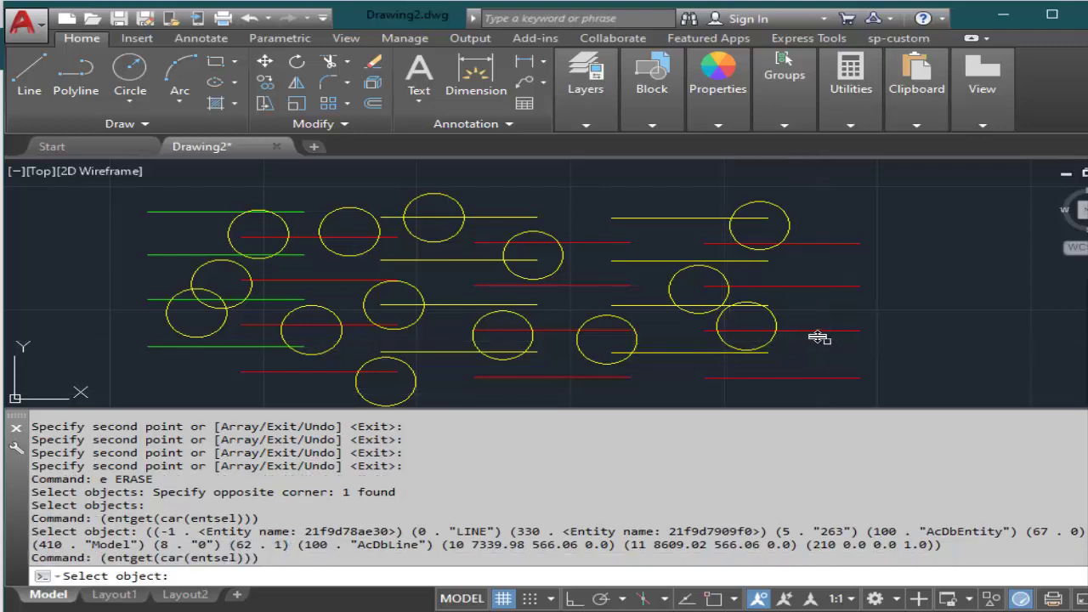
pyautogui.click(710, 352)
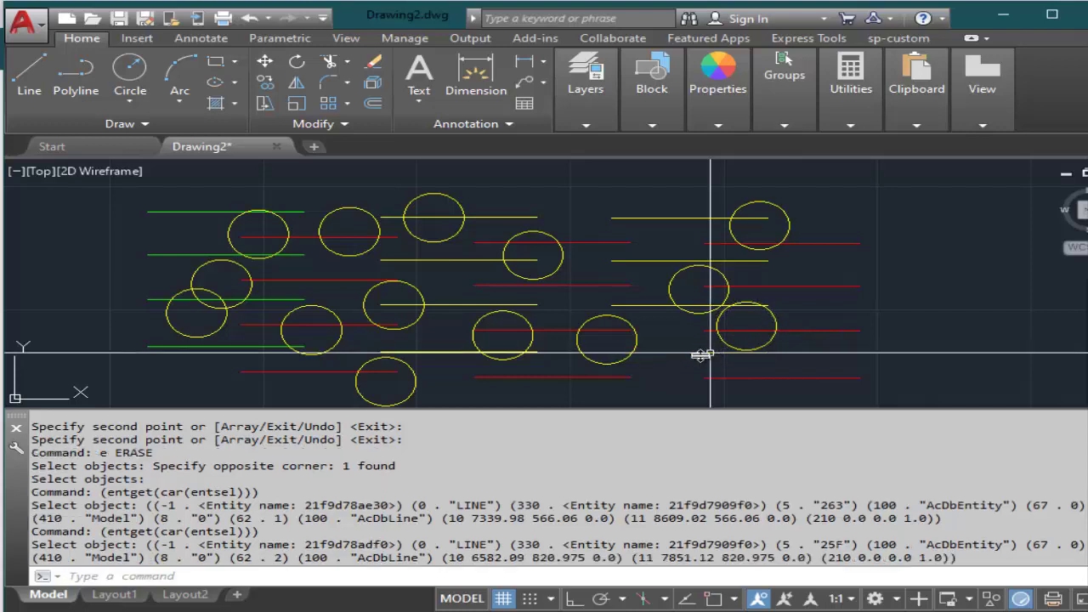
pyautogui.moveTo(223, 558); pyautogui.dragTo(306, 558)
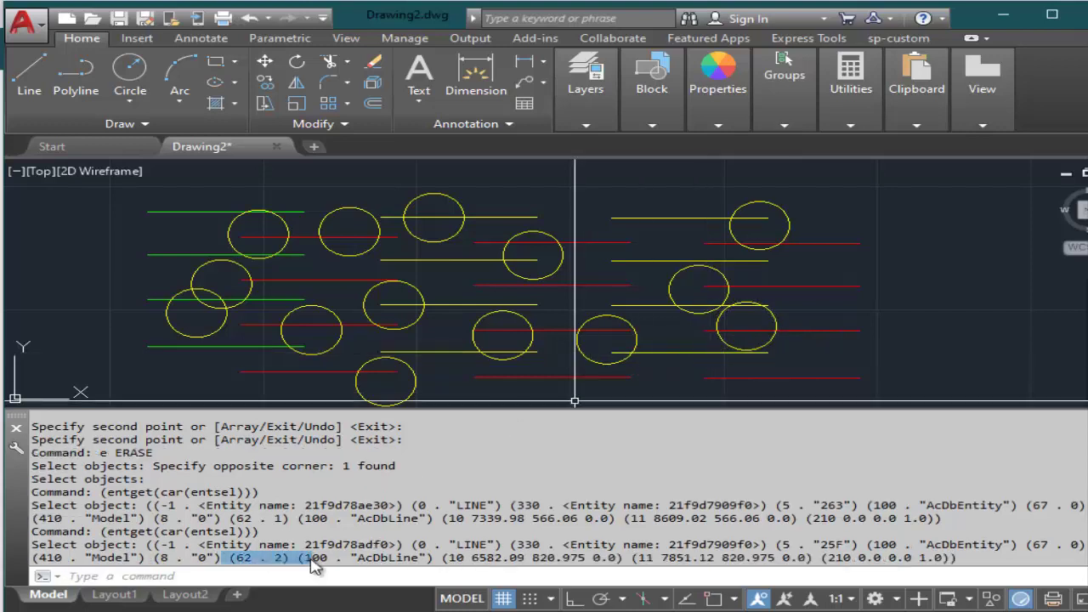
# Step: List a green line's and a circle's data, comparing the CIRCLE and LINE entity types
pyautogui.press('Up')
pyautogui.press('Return')
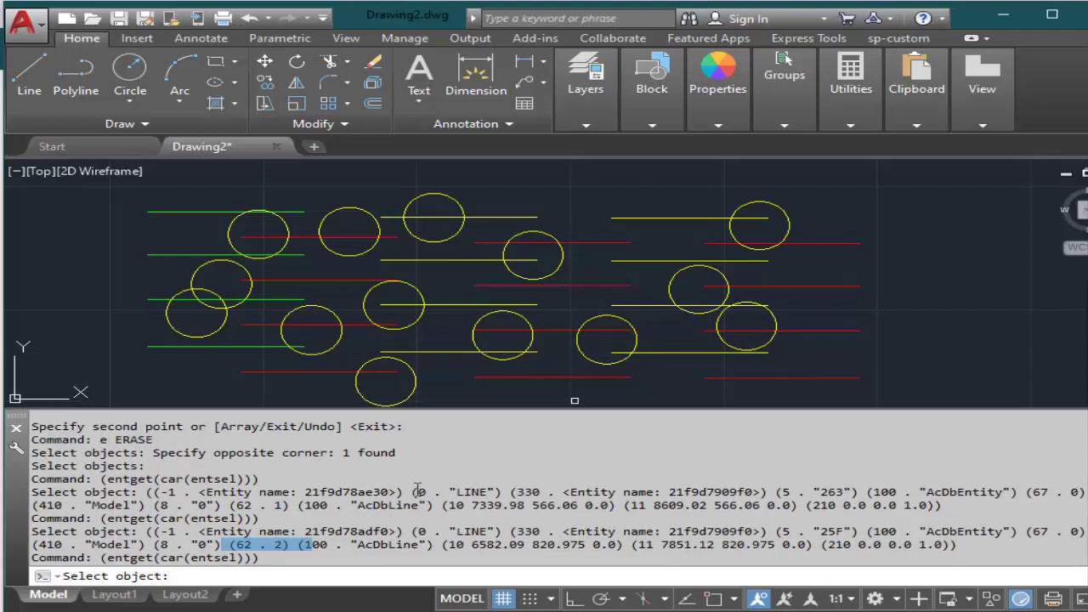
pyautogui.click(244, 346)
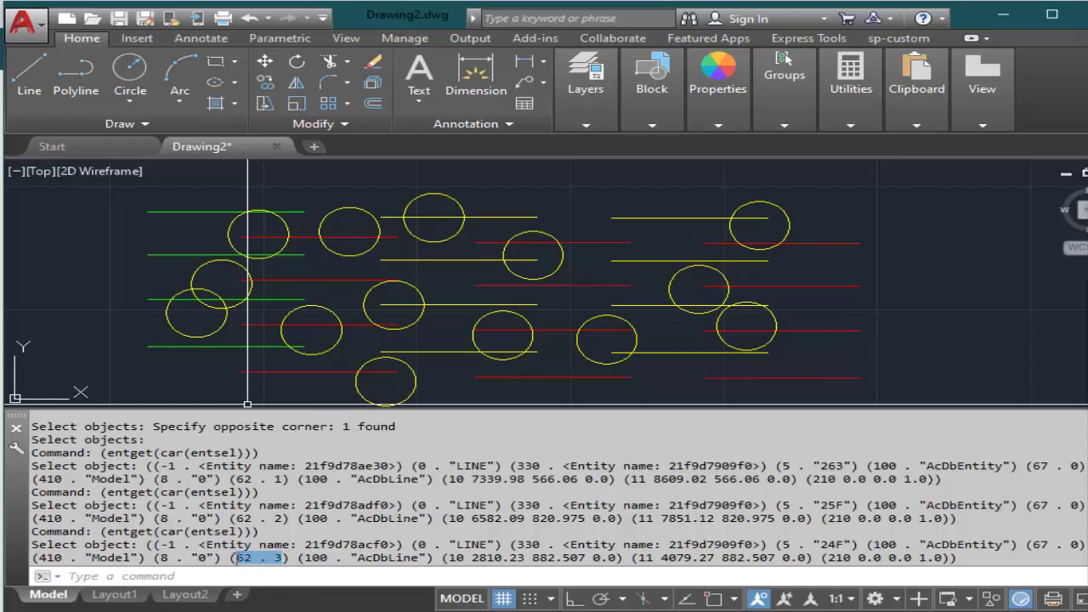
pyautogui.scroll(1, 260, 558)
pyautogui.press('Return')
pyautogui.moveTo(236, 545); pyautogui.dragTo(288, 545)
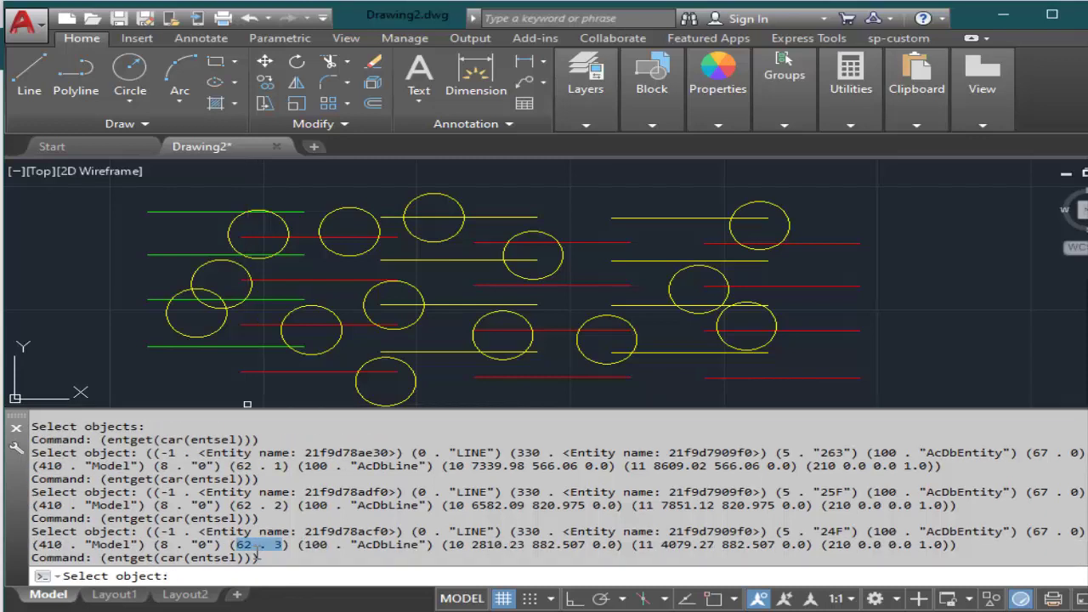
pyautogui.click(361, 397)
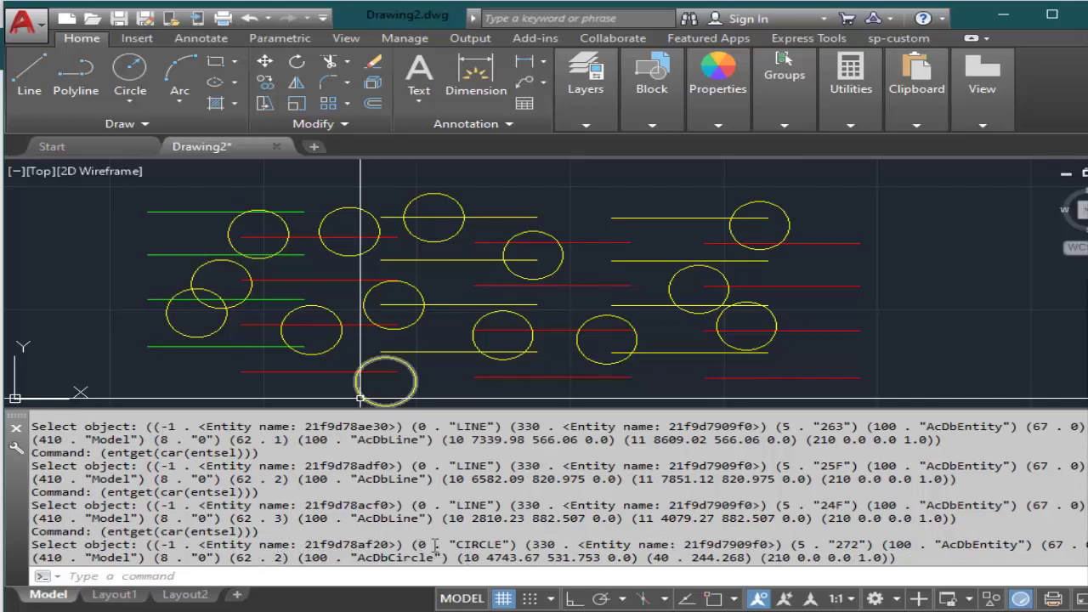
pyautogui.moveTo(418, 545); pyautogui.dragTo(513, 545)
pyautogui.moveTo(412, 505); pyautogui.dragTo(507, 505)
pyautogui.click(969, 302)
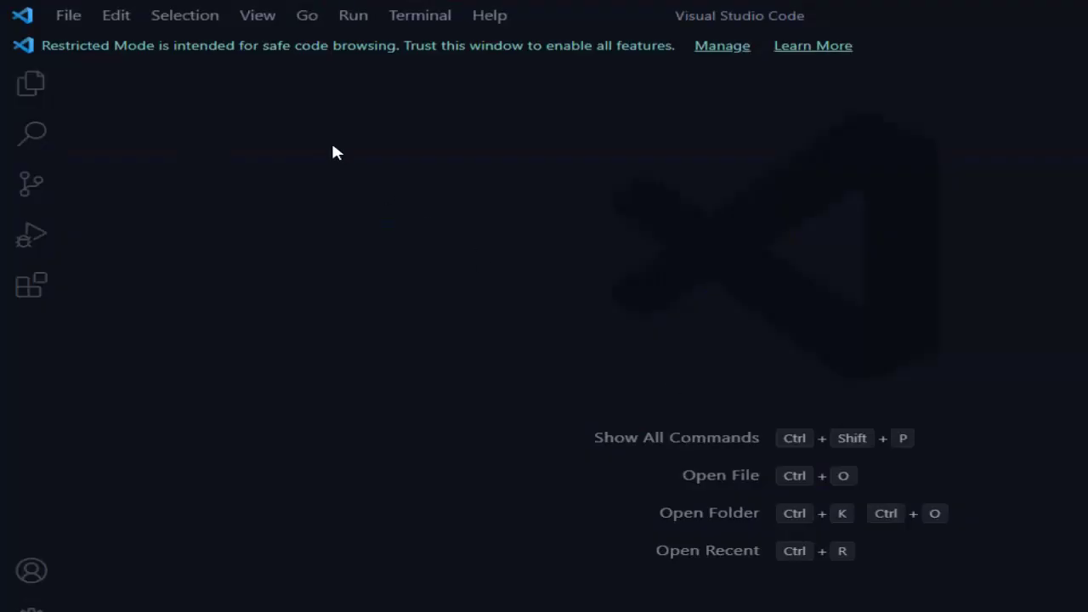
# Step: Create a new file containing an empty (defun redLine() definition
pyautogui.click(69, 12)
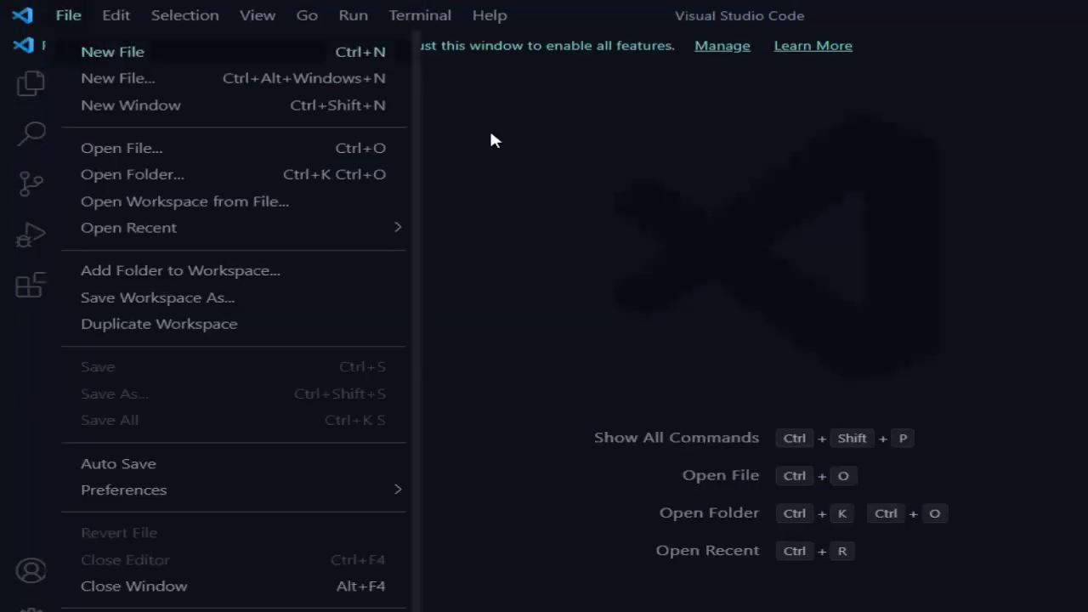
pyautogui.hotkey('ctrl', 'n')
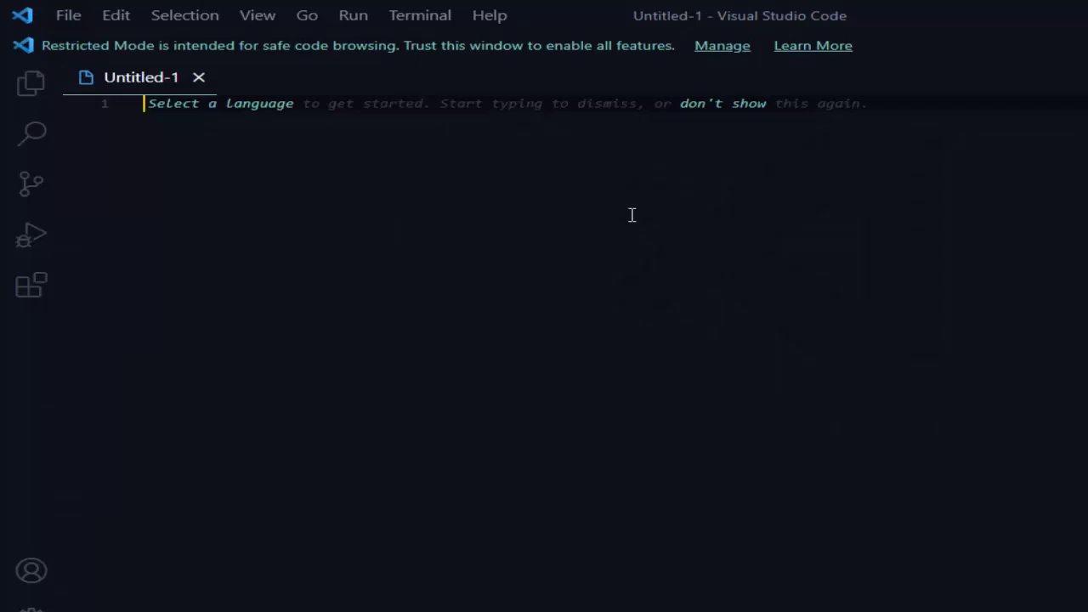
pyautogui.write('(defun redLine()')
pyautogui.press('Return')
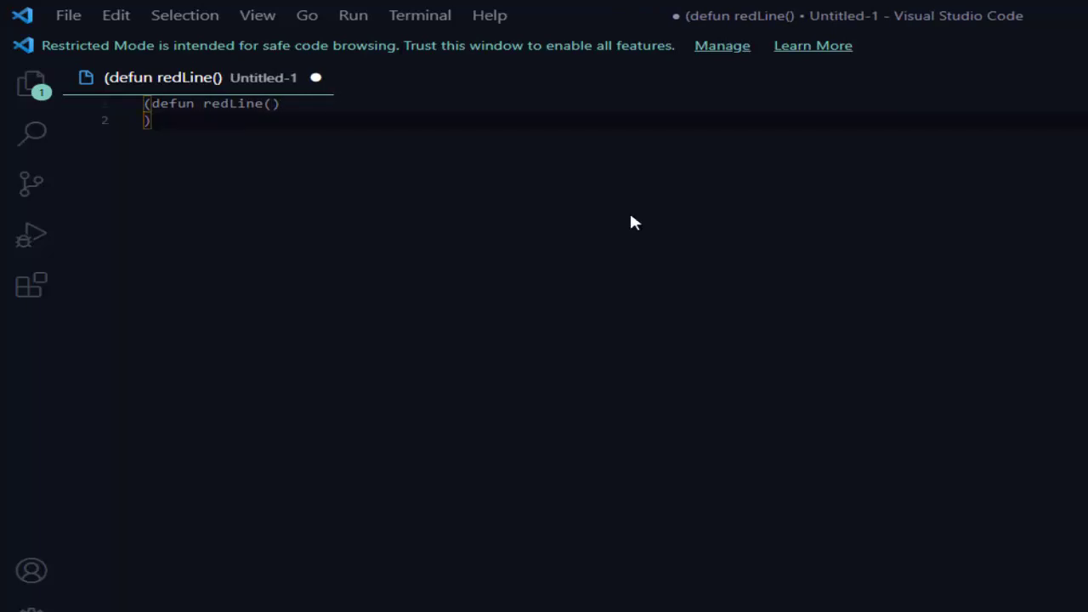
# Step: Save the file as xer_80_03_01.lsp with the All Files type
pyautogui.hotkey('ctrl', 's')
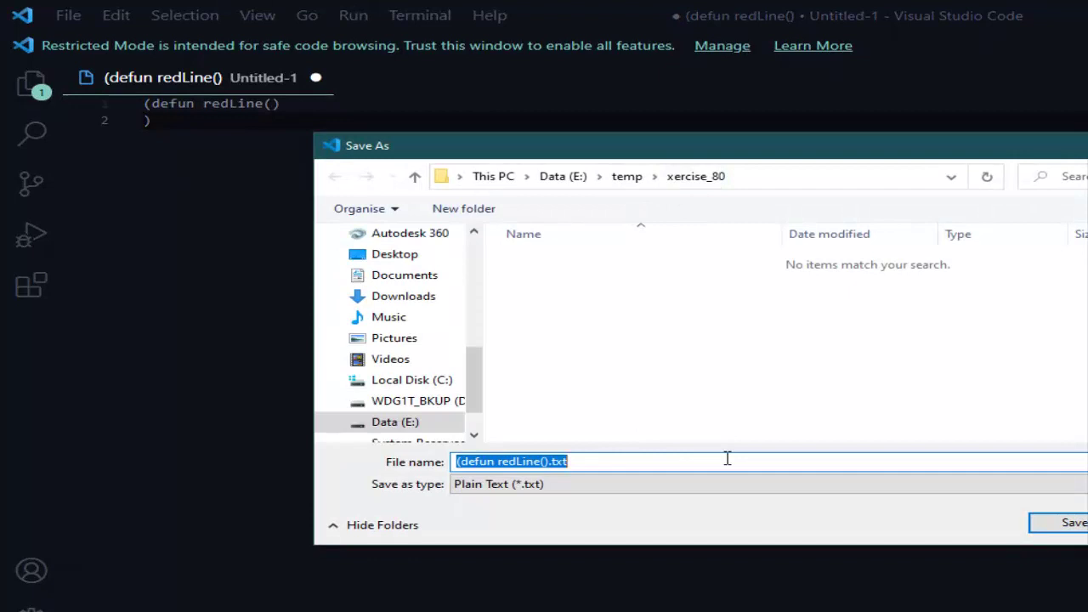
pyautogui.write('xer_80_03_01.lsp')
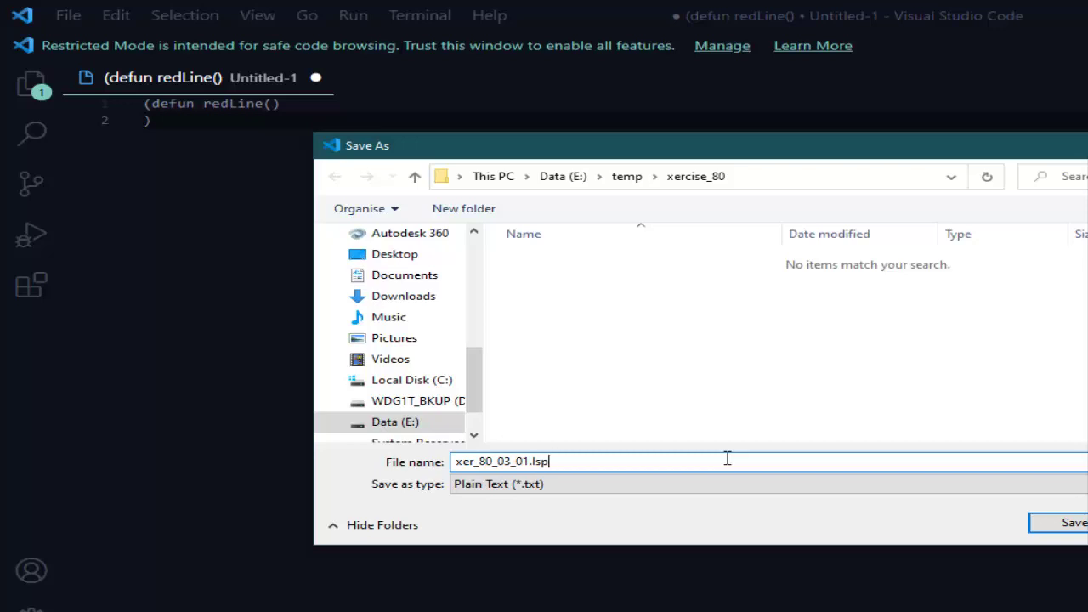
pyautogui.press('Tab')
pyautogui.press('Down')
pyautogui.hotkey('shift', 'Tab')
pyautogui.press('Return')
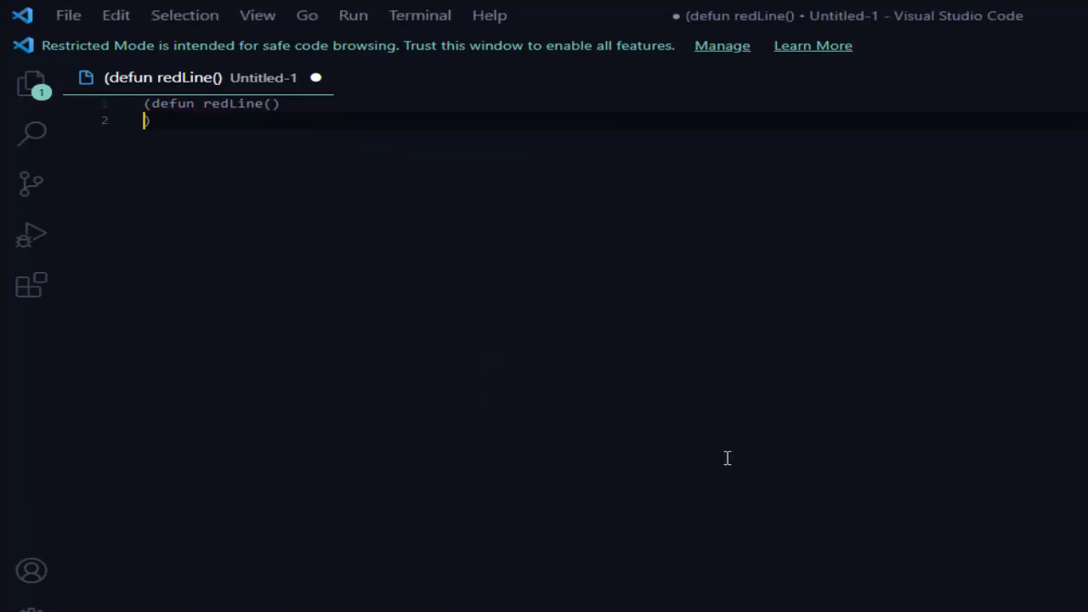
pyautogui.click(360, 142)
# Step: Add (setq lineSet (ssget (list (cons 0 "LINE")))) as the first line of redLine's body
pyautogui.press('Up')
pyautogui.press('End')
pyautogui.press('Return')
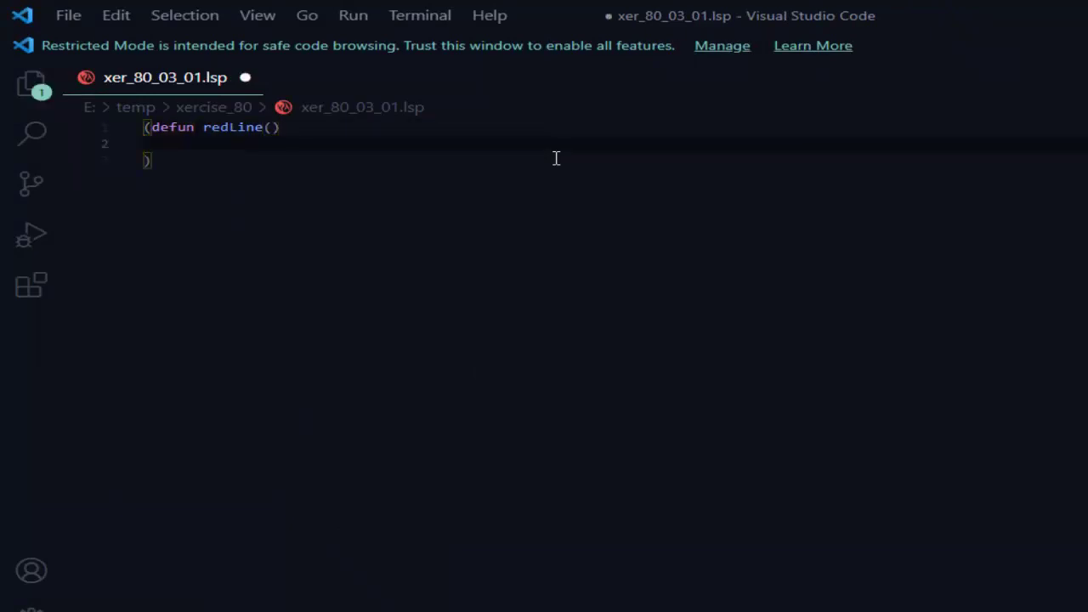
pyautogui.write('(setq ssget(')
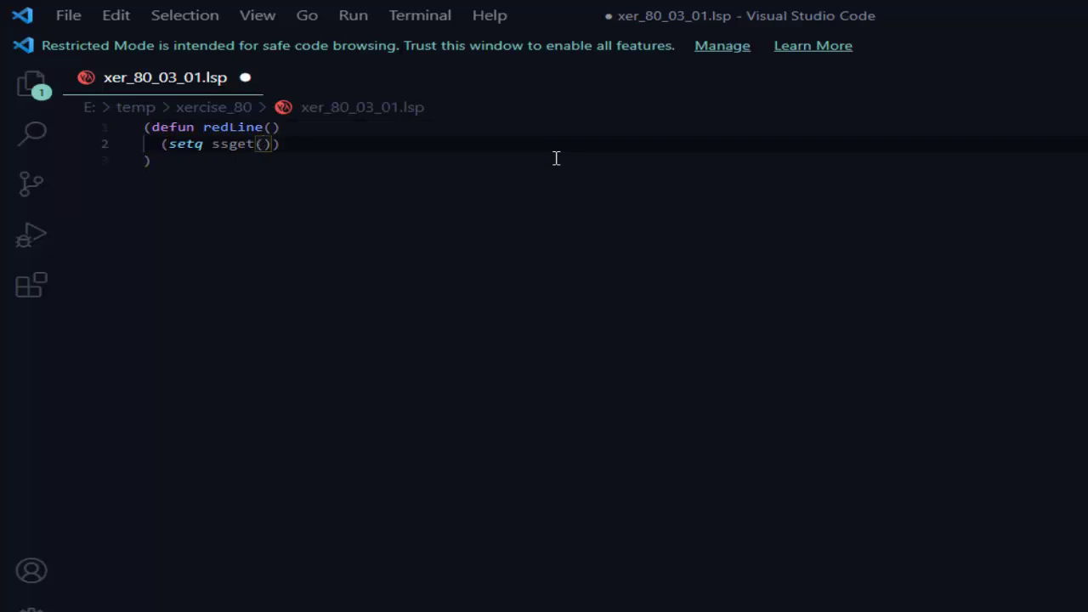
pyautogui.press('BackSpace')
pyautogui.press('BackSpace')
pyautogui.press('BackSpace')
pyautogui.press('BackSpace')
pyautogui.press('BackSpace')
pyautogui.press('BackSpace')
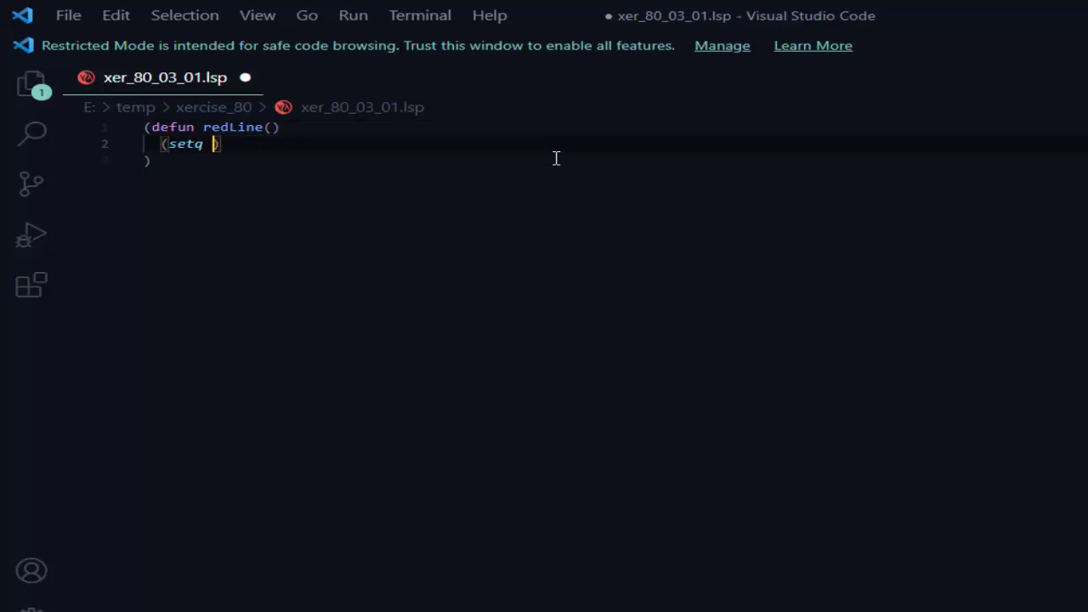
pyautogui.write('lineSet(ssget (list(cons 0 "LINE')
pyautogui.press('Right')
pyautogui.press('Right')
pyautogui.press('Right')
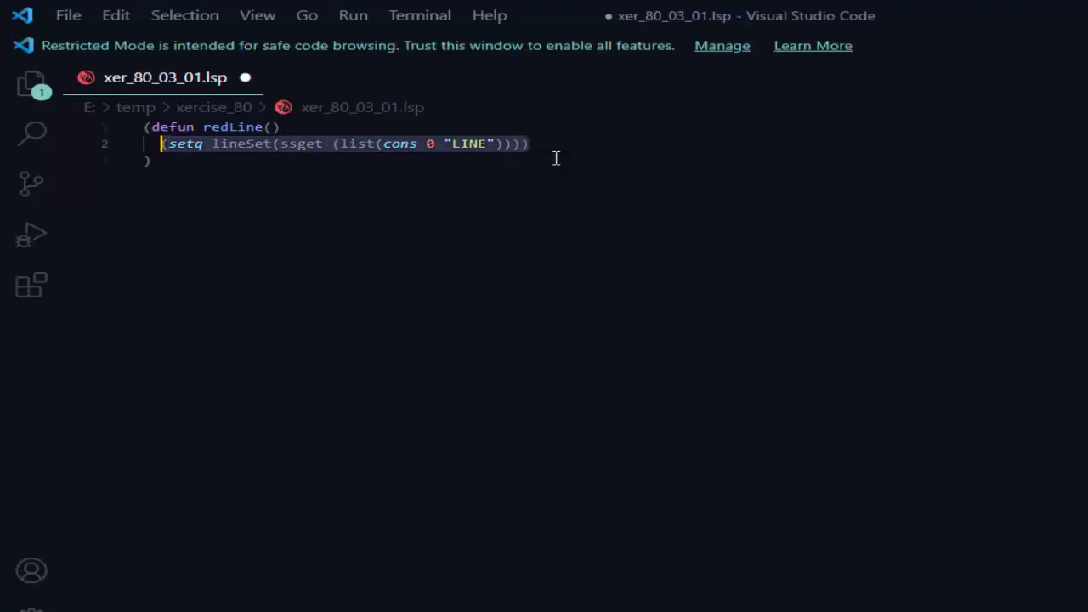
# Step: Paste the setq lineSet ssget expression into AutoCAD's command line and run it
pyautogui.hotkey('alt', 'Tab')
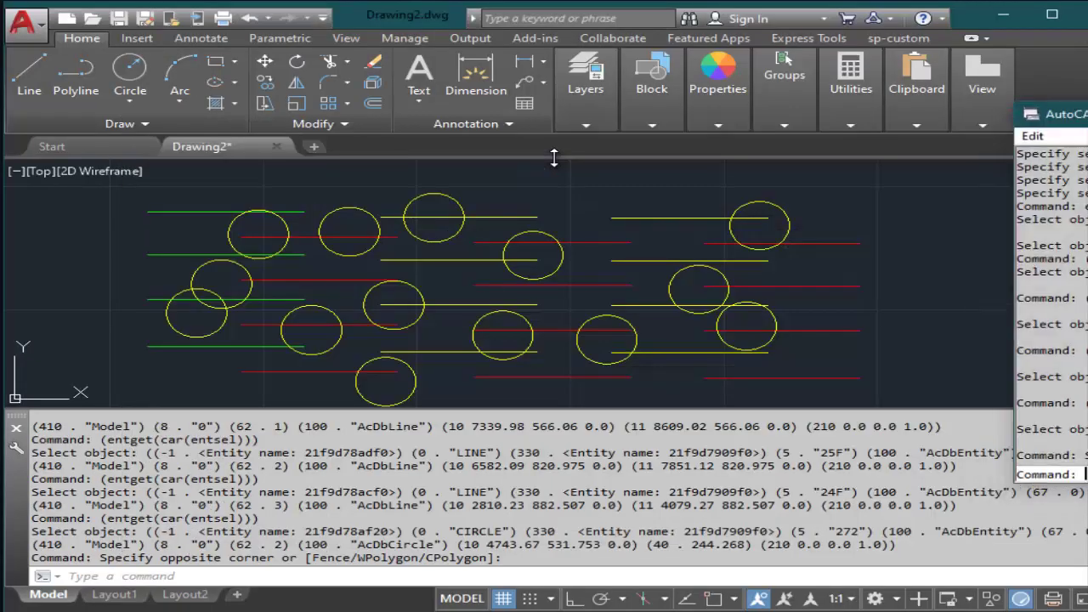
pyautogui.write('(setq lineSet(ssget (list(cons 0 "LINE"))))')
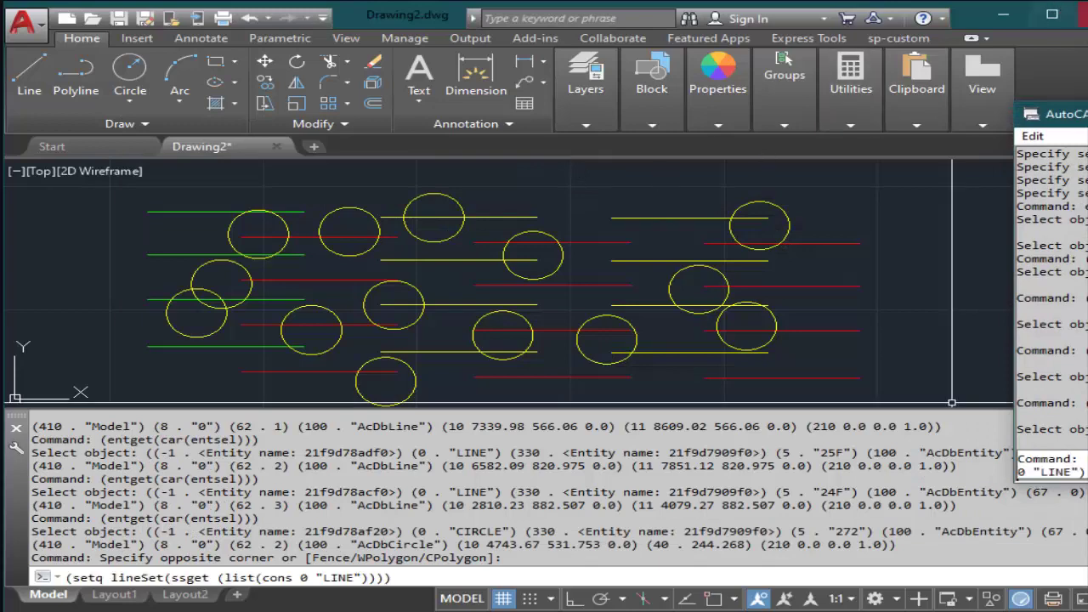
pyautogui.press('F2')
pyautogui.moveTo(487, 179); pyautogui.dragTo(840, 148)
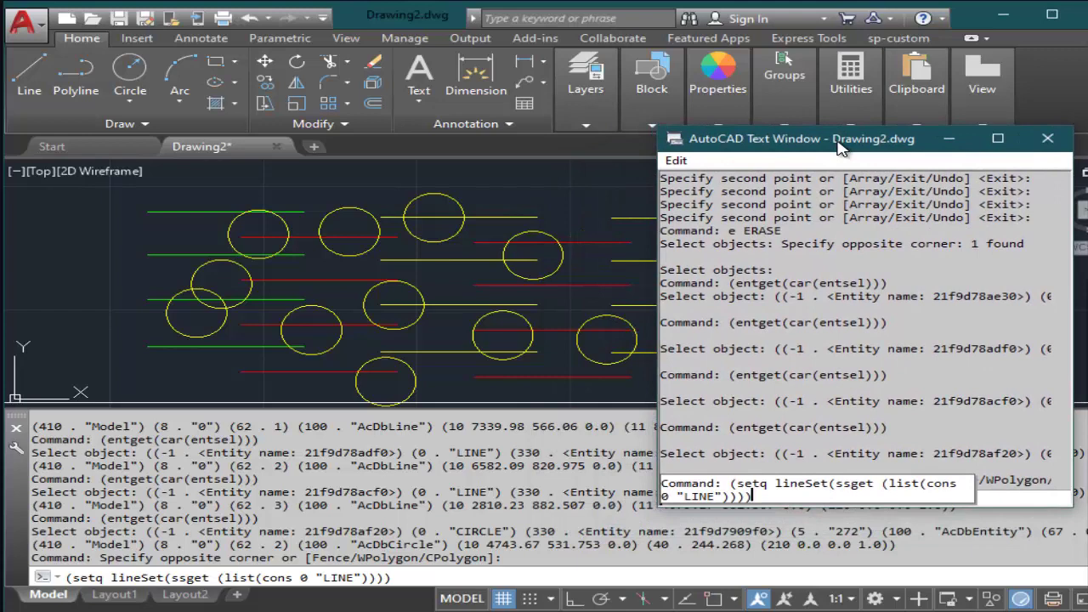
pyautogui.press('Return')
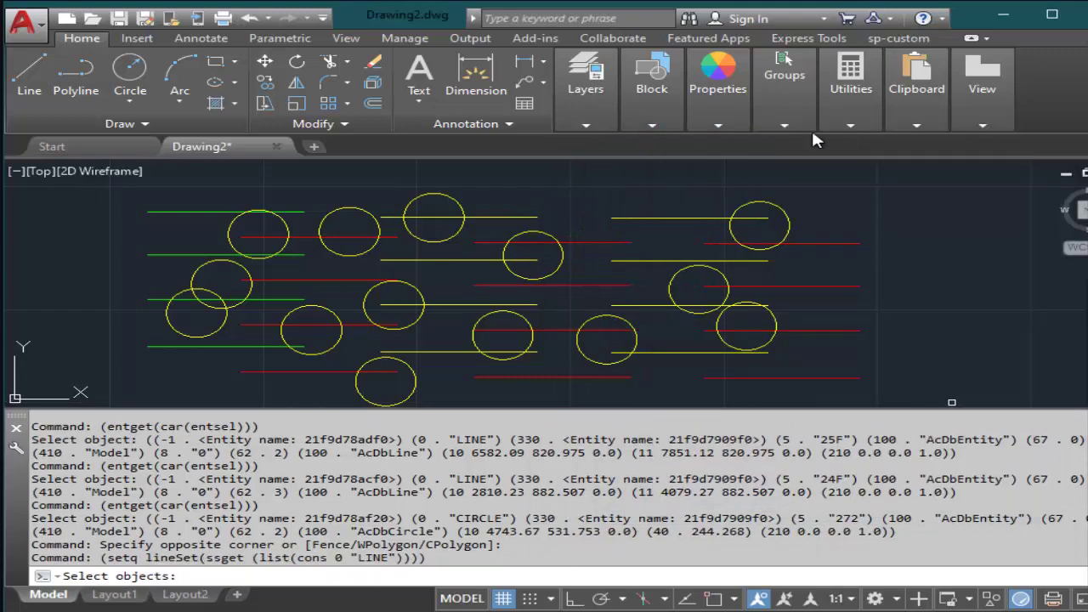
# Step: Window-select the eight right-hand lines and confirm, storing them in lineSet
pyautogui.click(808, 128)
pyautogui.click(887, 396)
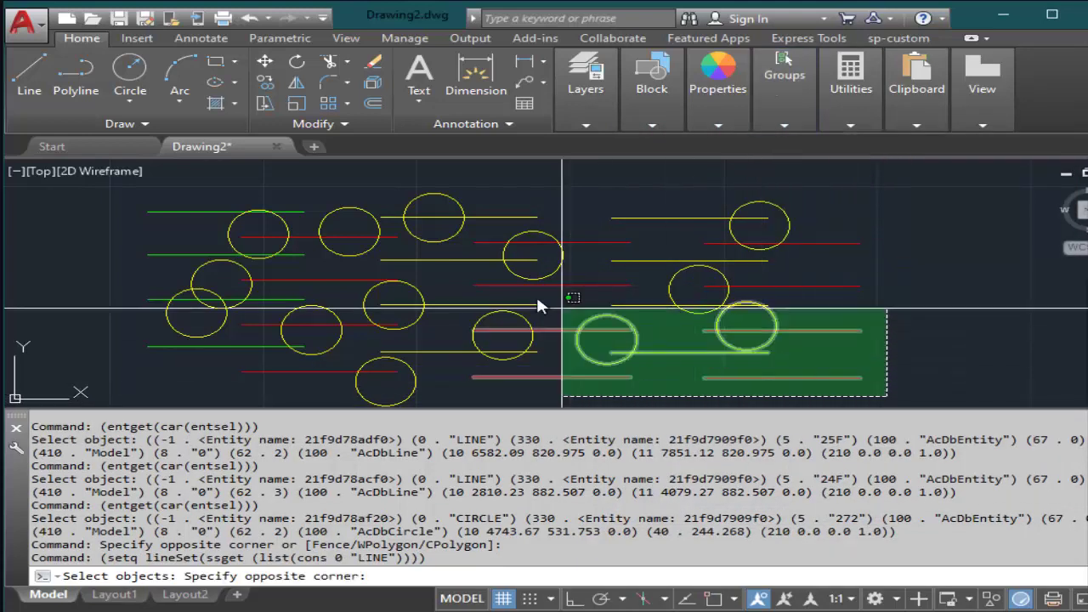
pyautogui.click(665, 184)
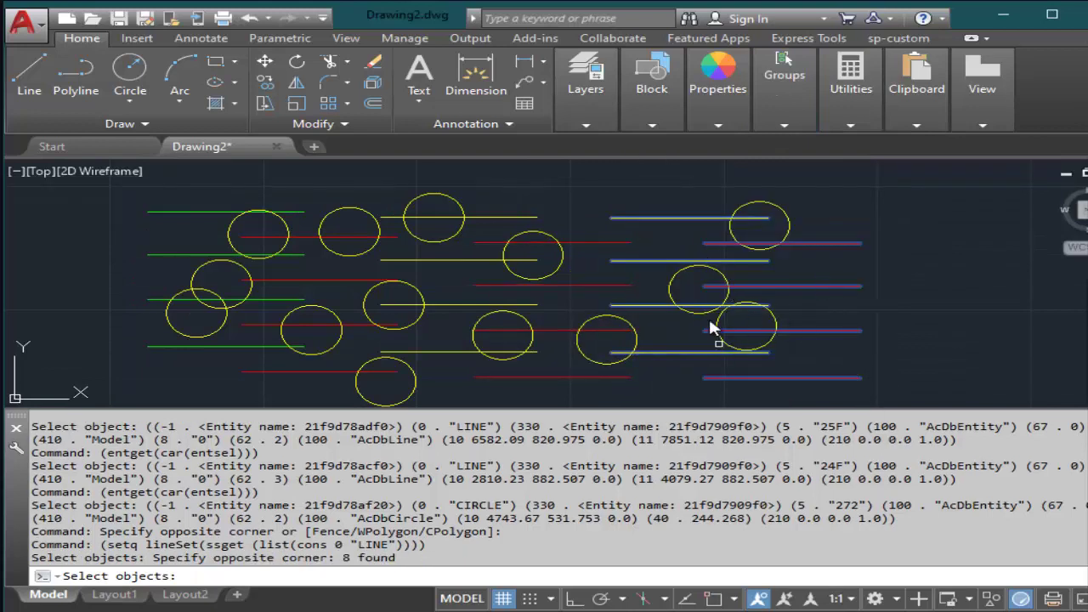
pyautogui.doubleClick(347, 557)
pyautogui.press('Return')
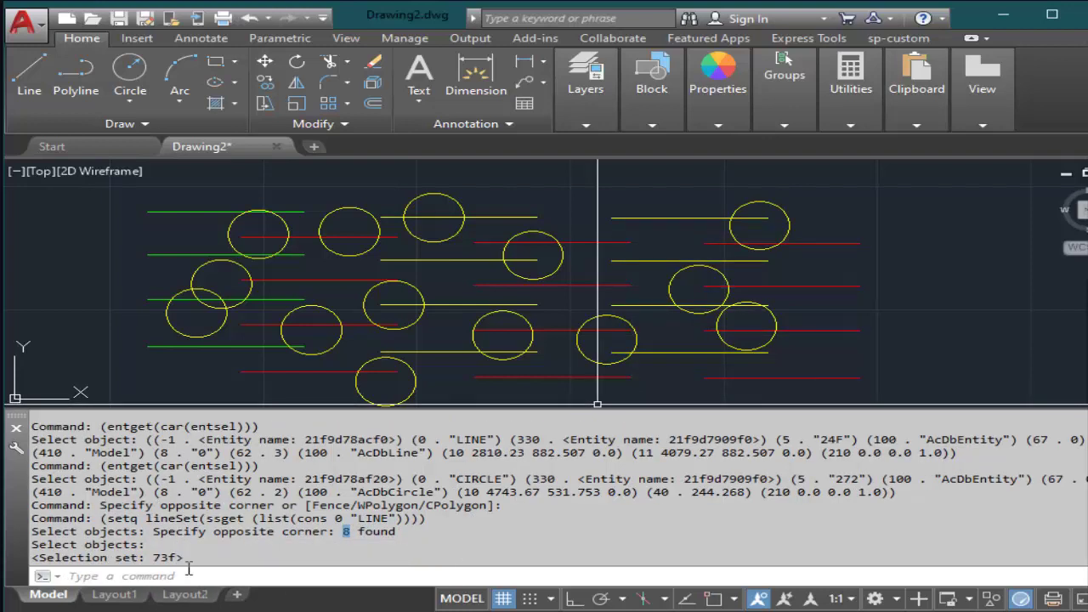
pyautogui.moveTo(184, 558); pyautogui.dragTo(32, 557)
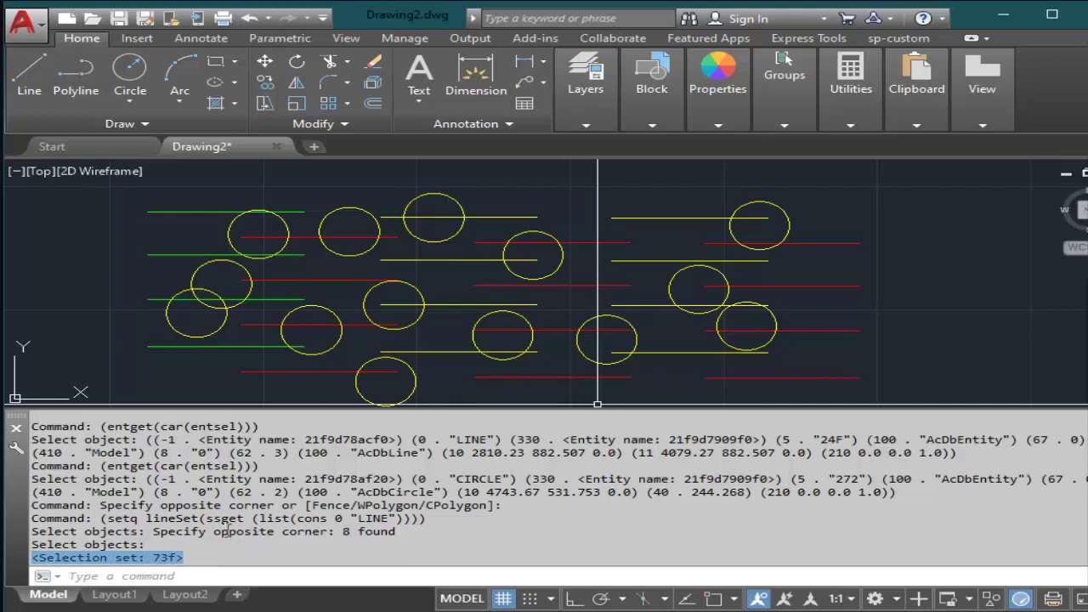
pyautogui.moveTo(199, 519); pyautogui.dragTo(114, 519)
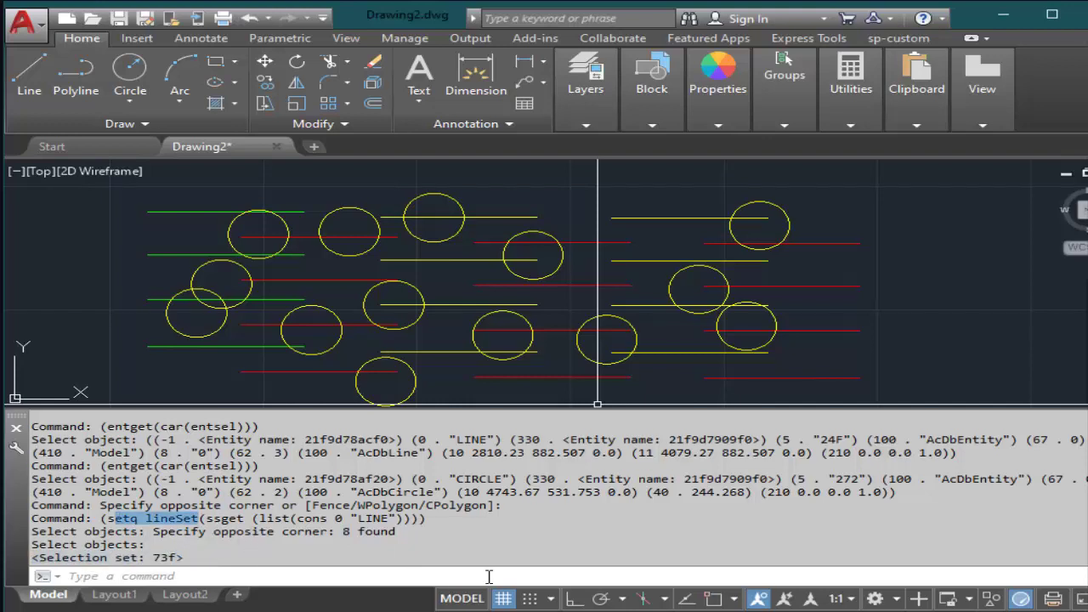
# Step: Confirm lineSet holds 8 lines with (sslength lineset), then rerun the lineSet selection expression
pyautogui.write('(sslength lineset)')
pyautogui.press('Return')
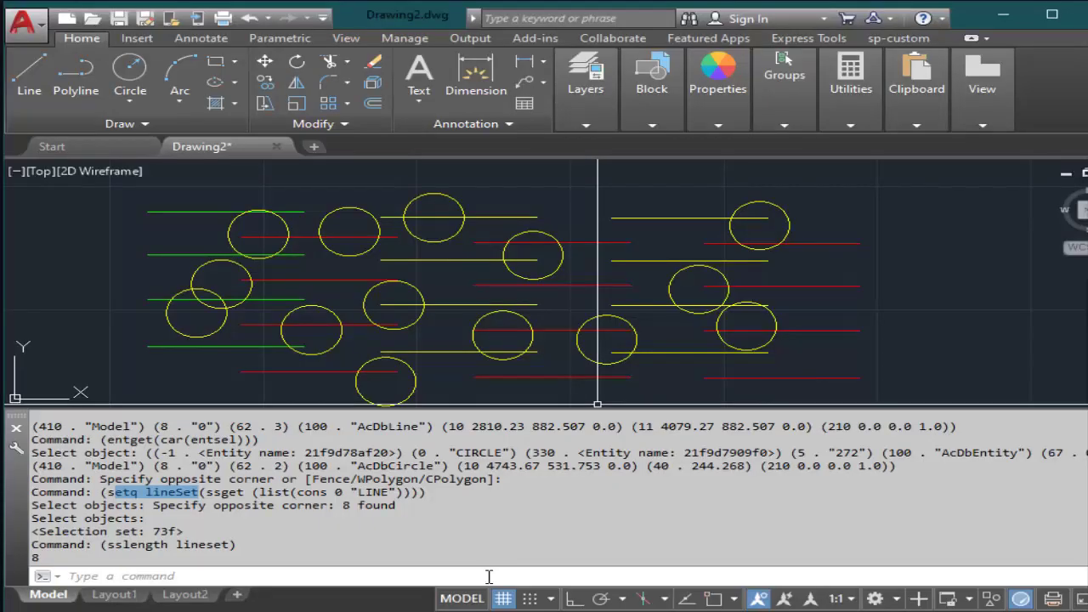
pyautogui.press('Up')
pyautogui.press('Up')
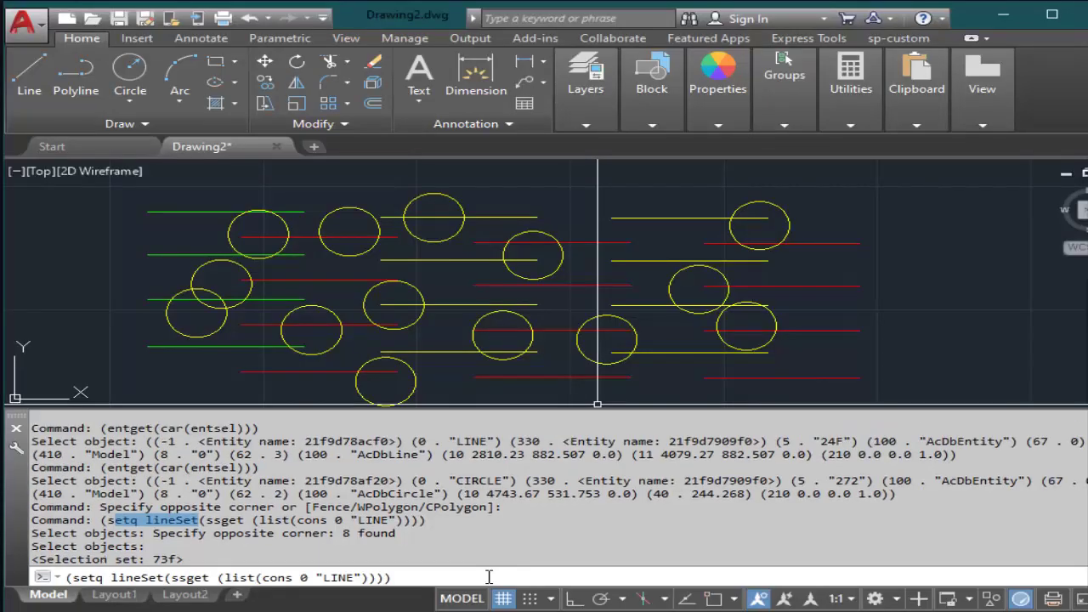
pyautogui.press('Return')
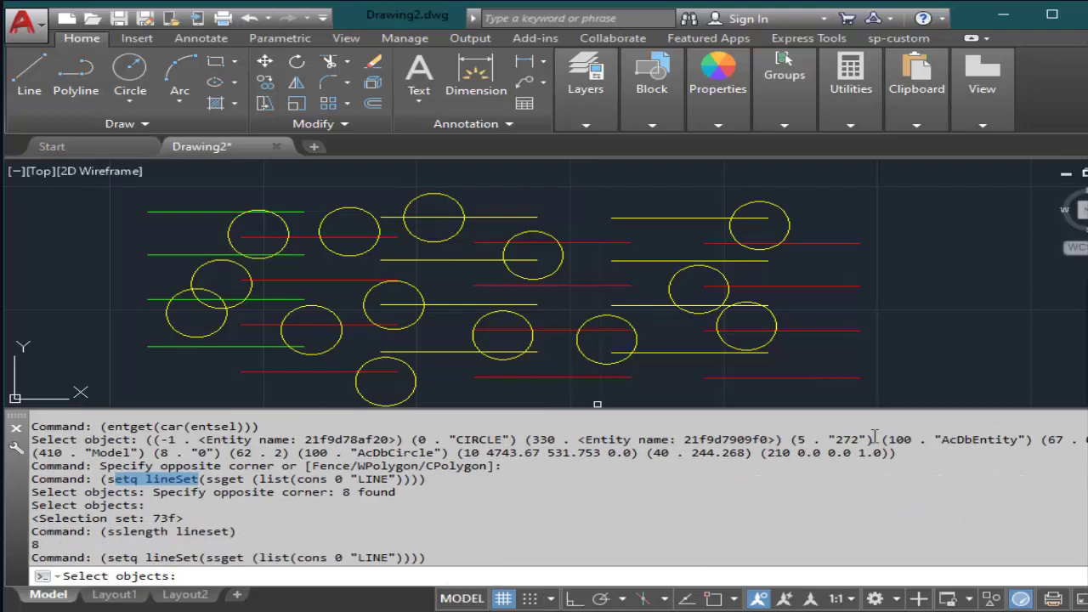
# Step: Crossing-select the 24 lines in the lower part of the drawing into lineSet
pyautogui.click(877, 390)
pyautogui.press('Escape')
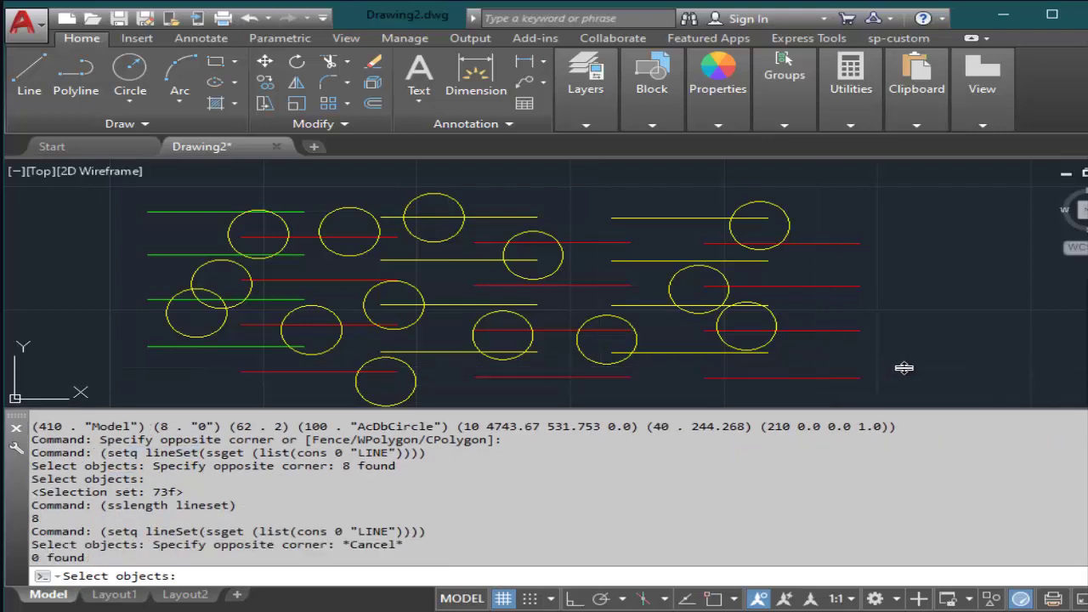
pyautogui.click(903, 387)
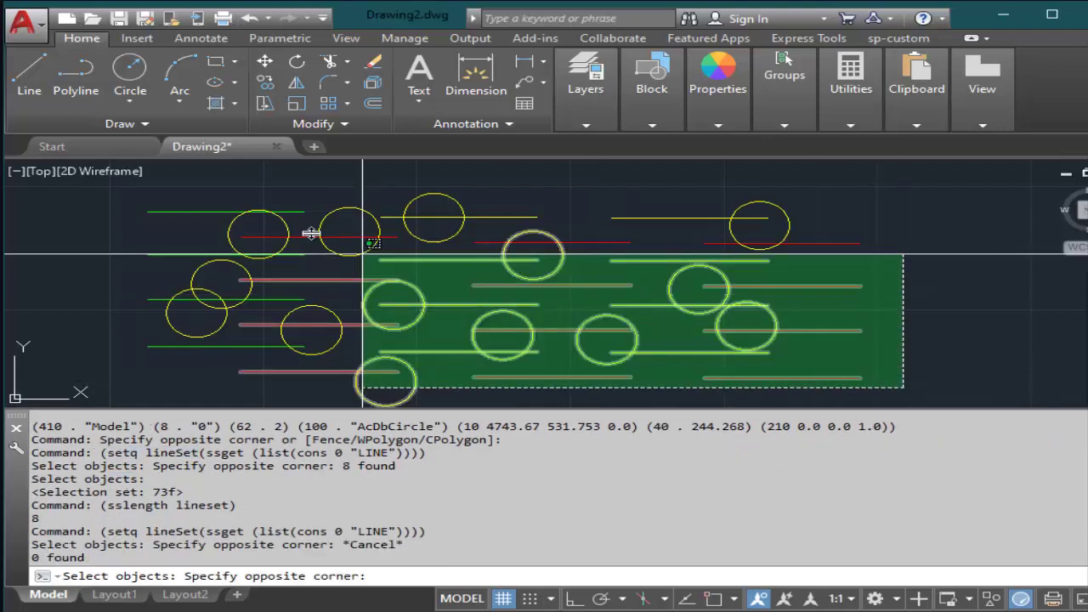
pyautogui.click(211, 186)
pyautogui.press('Return')
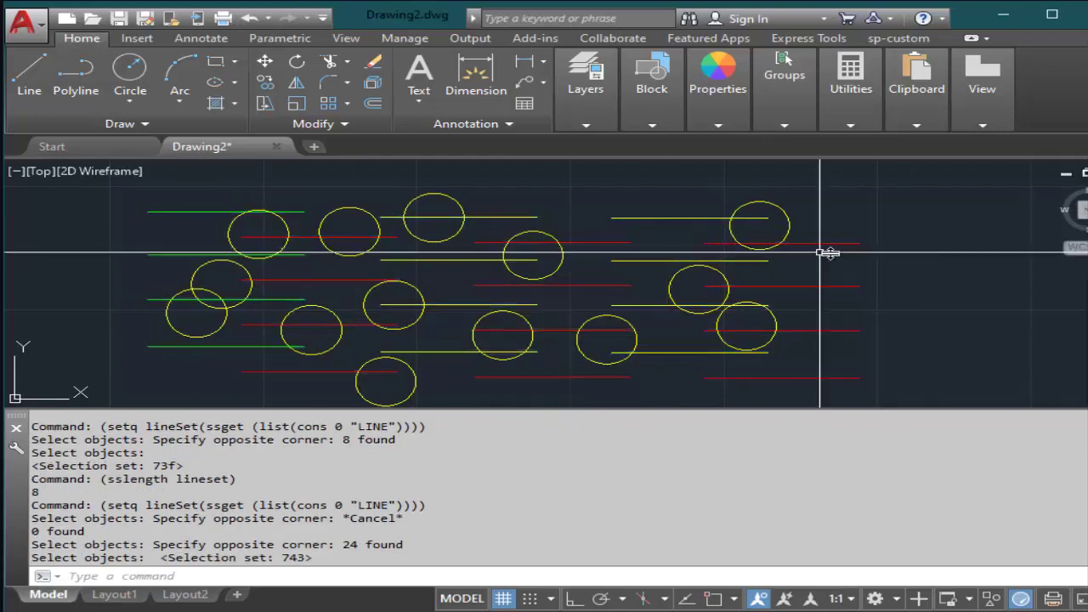
pyautogui.write('e')
pyautogui.press('Return')
pyautogui.click(898, 385)
pyautogui.click(855, 252)
pyautogui.click(651, 351)
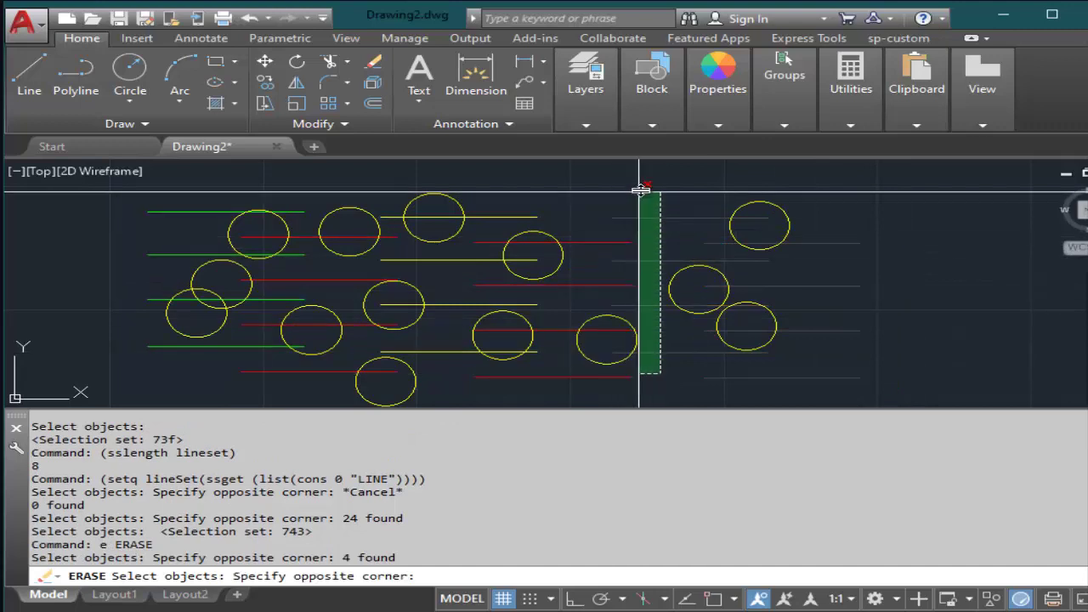
pyautogui.click(642, 189)
pyautogui.click(563, 377)
pyautogui.click(585, 299)
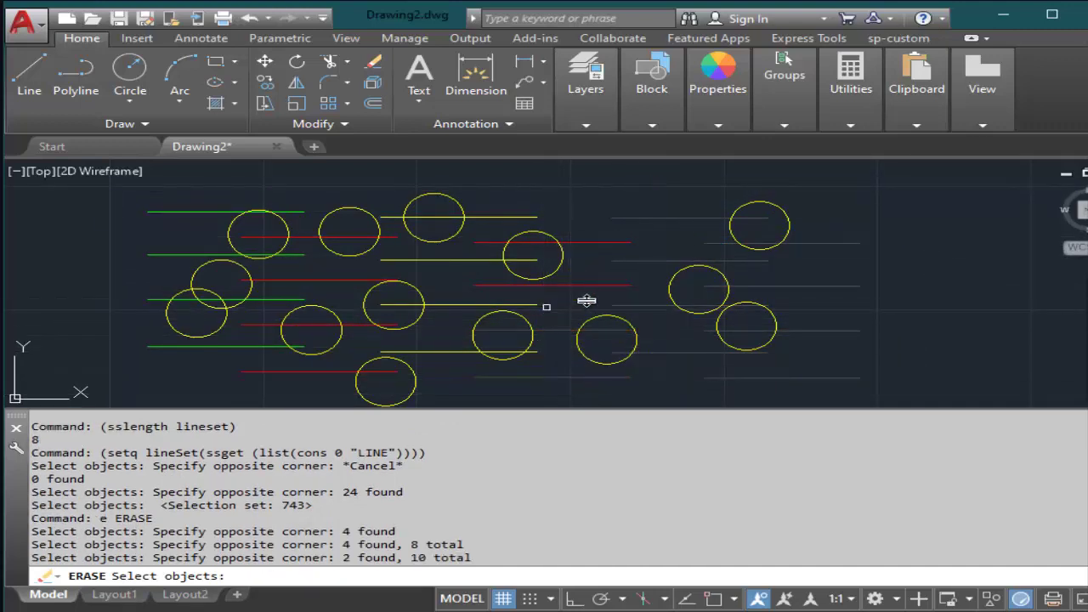
pyautogui.click(583, 236)
pyautogui.click(459, 371)
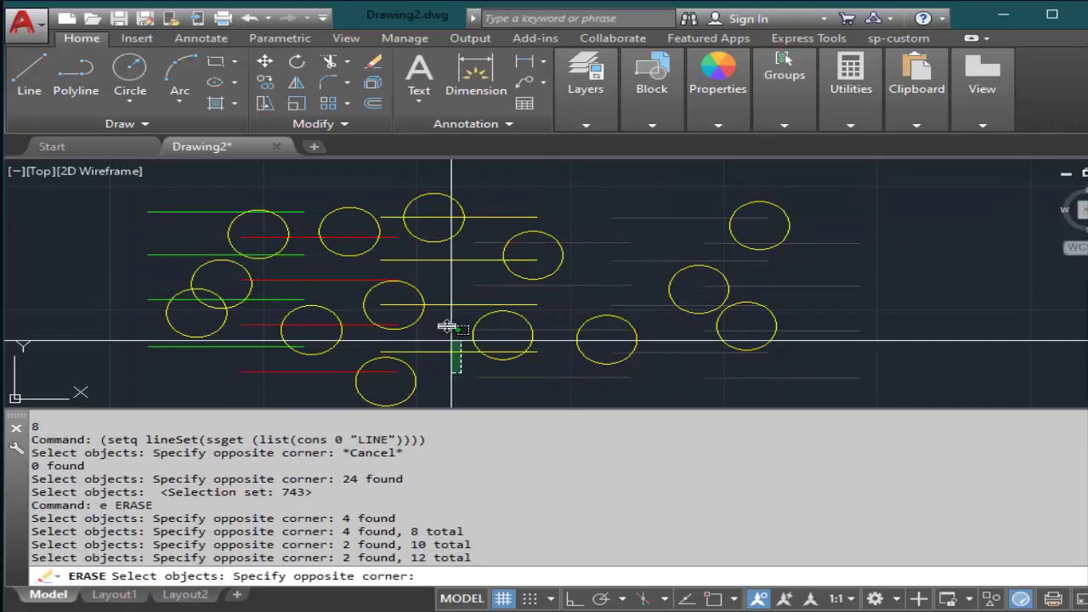
pyautogui.click(423, 255)
pyautogui.click(510, 223)
pyautogui.click(493, 209)
pyautogui.click(338, 384)
pyautogui.click(327, 367)
pyautogui.click(313, 338)
pyautogui.click(308, 317)
pyautogui.click(331, 293)
pyautogui.click(303, 263)
pyautogui.click(292, 208)
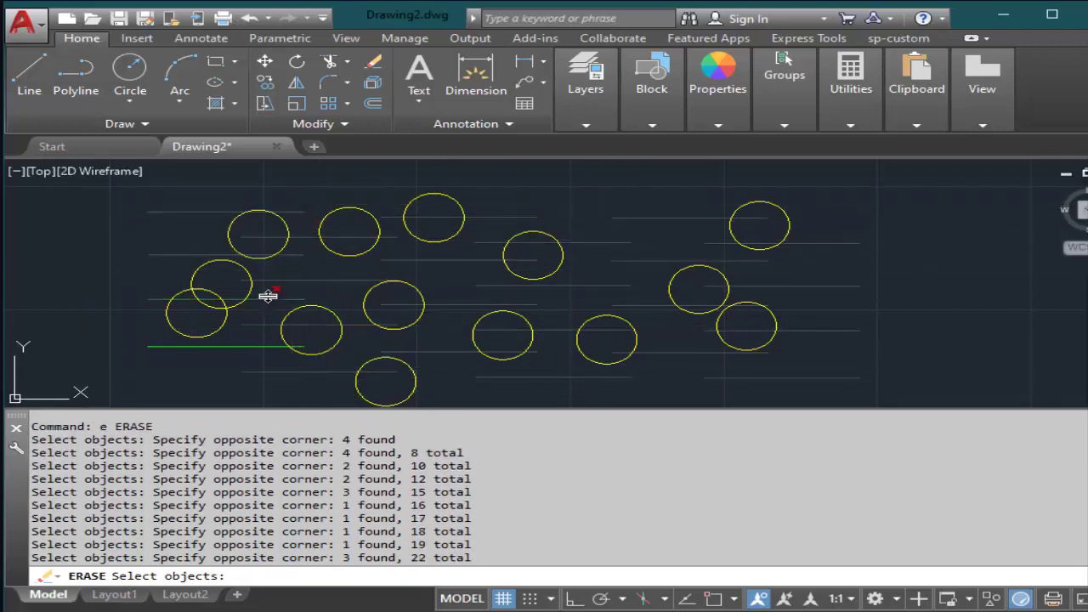
pyautogui.click(265, 297)
pyautogui.click(255, 321)
pyautogui.click(234, 367)
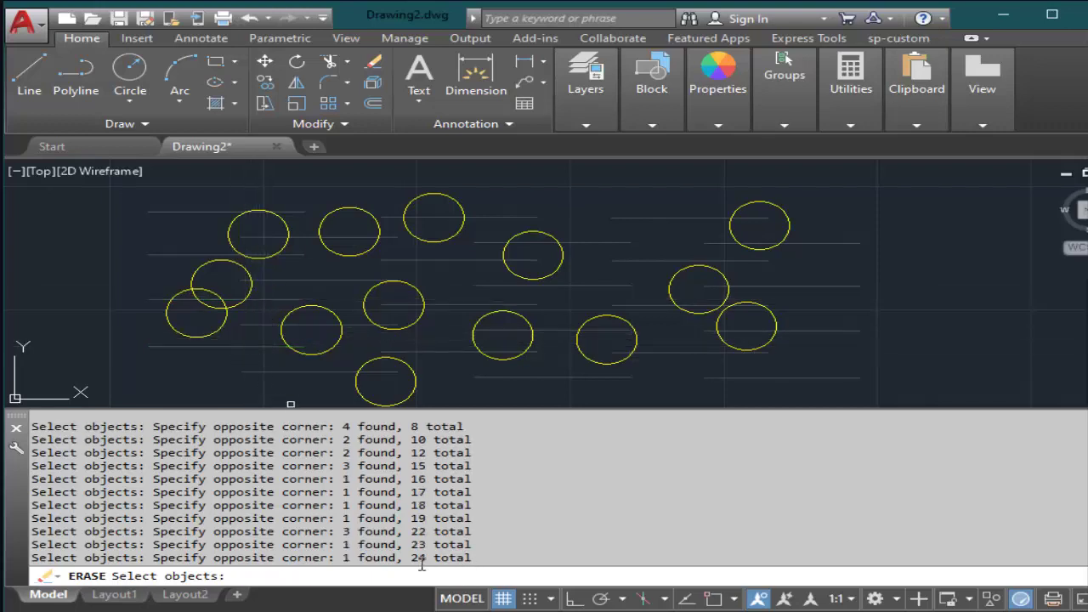
pyautogui.moveTo(479, 560); pyautogui.dragTo(411, 559)
pyautogui.press('Escape')
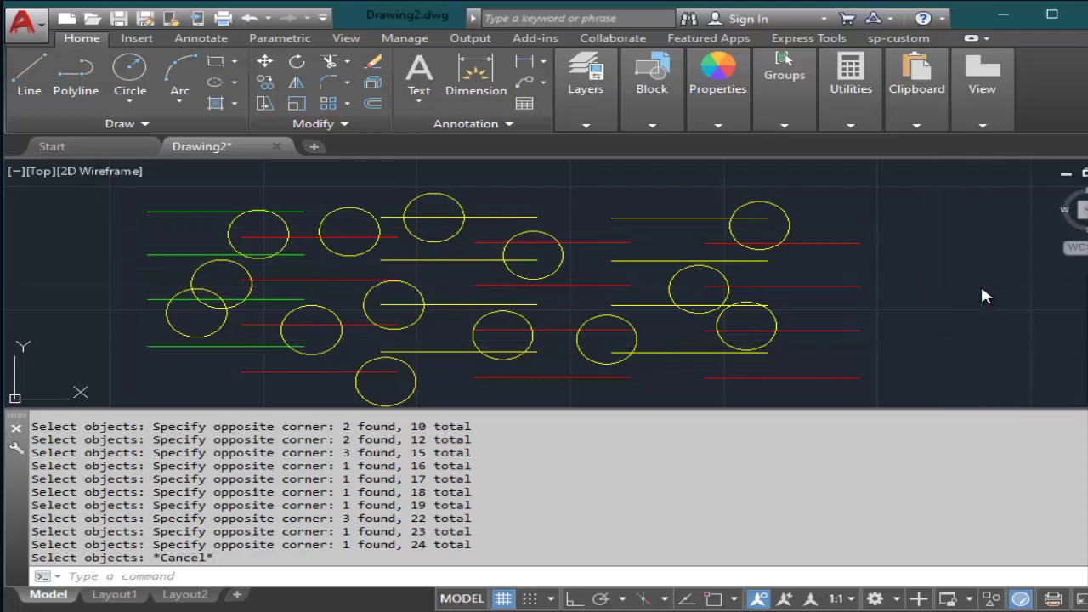
# Step: Add a repeat loop over (sslength lineSet) that gets eachLine with ssname and count
pyautogui.hotkey('alt', 'Tab')
pyautogui.press('Return')
pyautogui.write('(ree')
pyautogui.press('BackSpace')
pyautogui.write('p')
pyautogui.press('BackSpace')
pyautogui.write('peat (sslength lineSet)')
pyautogui.press('Return')
pyautogui.write('(setq eachLine(ssname lineset count')
# Step: Initialize count to 0 before the loop and increment it by 1 inside it
pyautogui.press('Up')
pyautogui.press('Up')
pyautogui.press('End')
pyautogui.press('Return')
pyautogui.press('Tab')
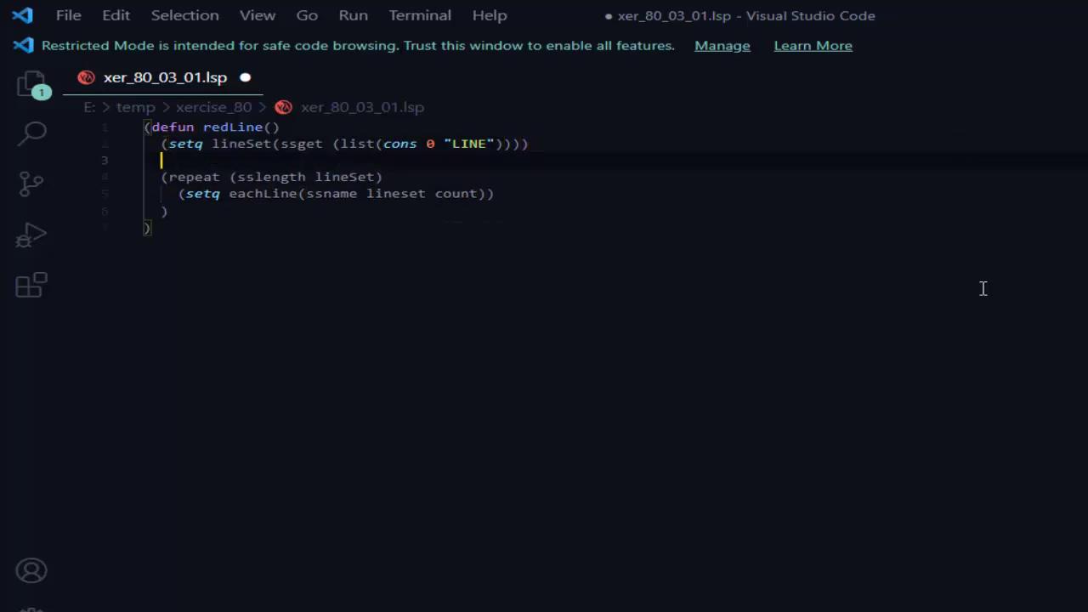
pyautogui.write('(setq count 0')
pyautogui.press('Down')
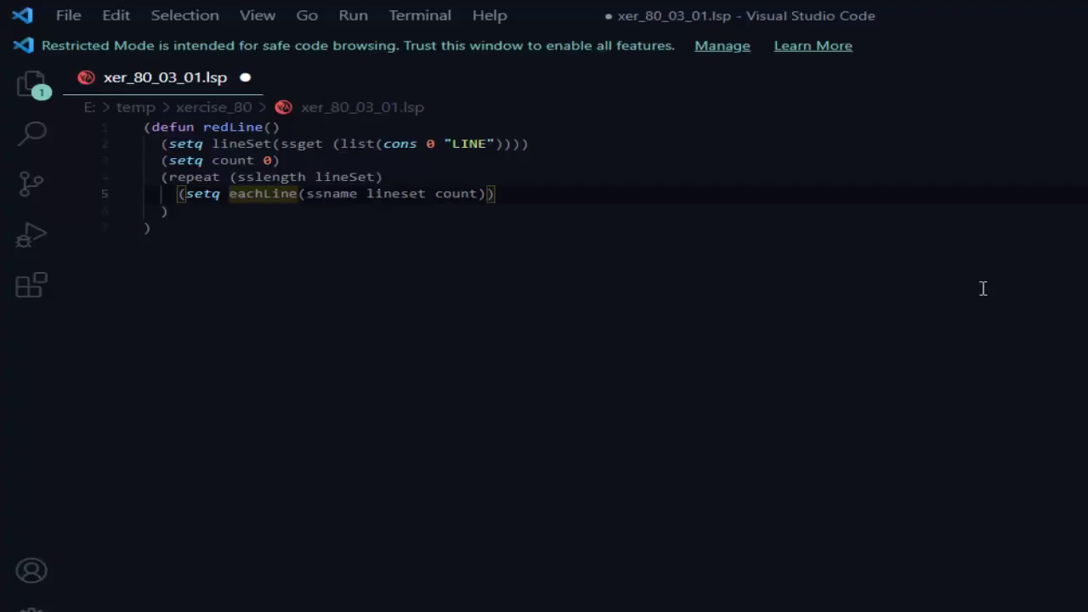
pyautogui.press('Return')
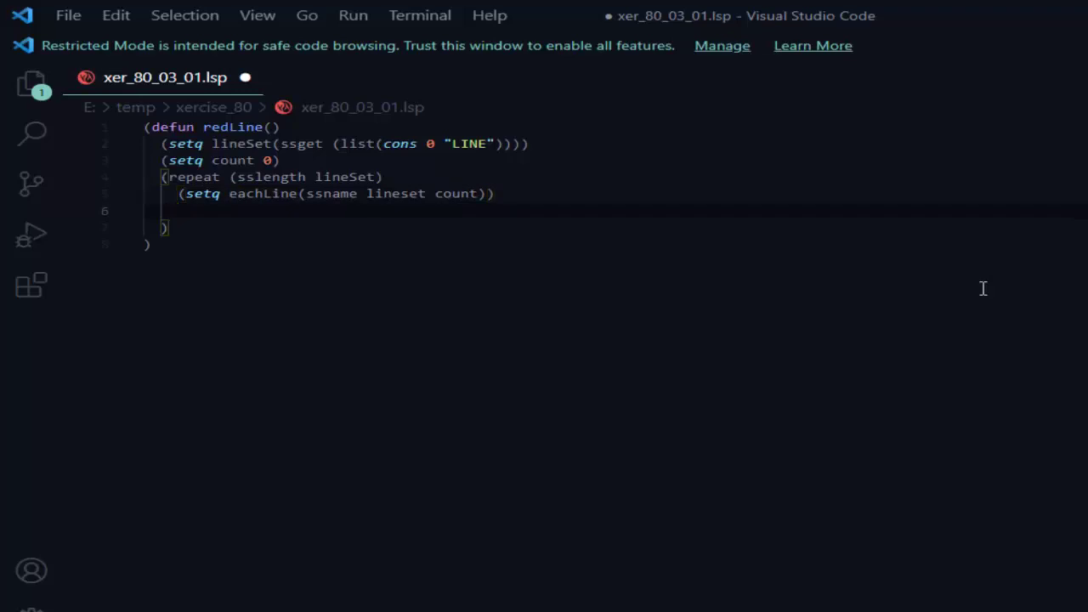
pyautogui.write('(setq count(_')
pyautogui.press('BackSpace')
pyautogui.press('BackSpace')
pyautogui.write('+ count 1')
# Step: Store each line's entget data in lineData and begin the colorCode (assoc 62) line
pyautogui.press('Up')
pyautogui.press('End')
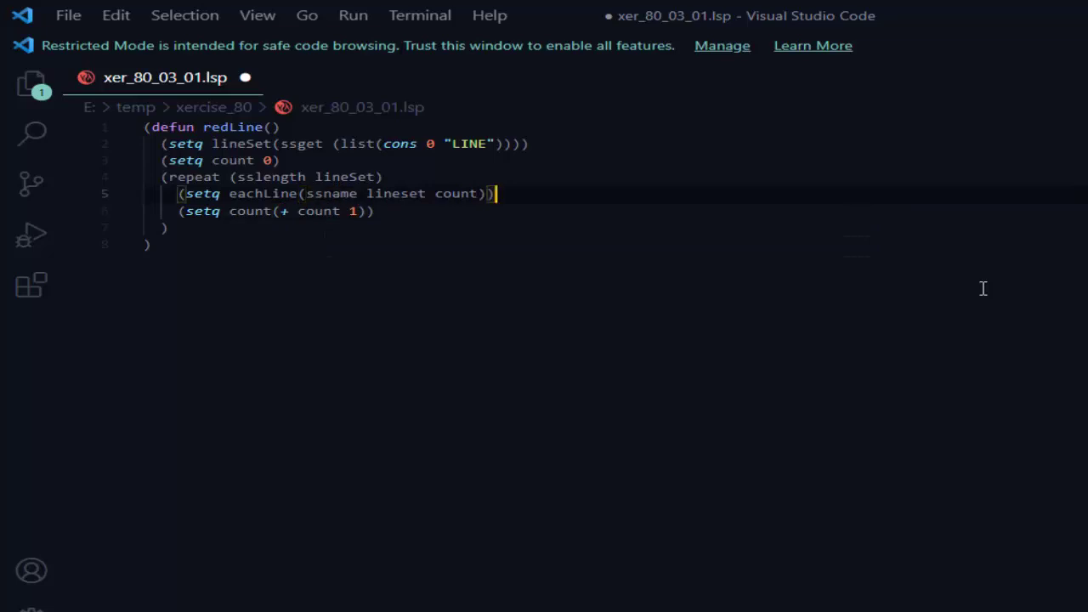
pyautogui.press('Return')
pyautogui.write('(setq lineData(entget eachLine))')
pyautogui.press('Return')
pyautogui.write('(')
pyautogui.write('setq colorCode(cdr(A')
pyautogui.write('ssoc ')
pyautogui.write('62')
pyautogui.write('(sslength lineset)')
pyautogui.write('(entget(car(entsel)))')
# Step: Run (entget(car(entsel))) on a yellow line and highlight its (62 . 2) colour pair
pyautogui.press('Return')
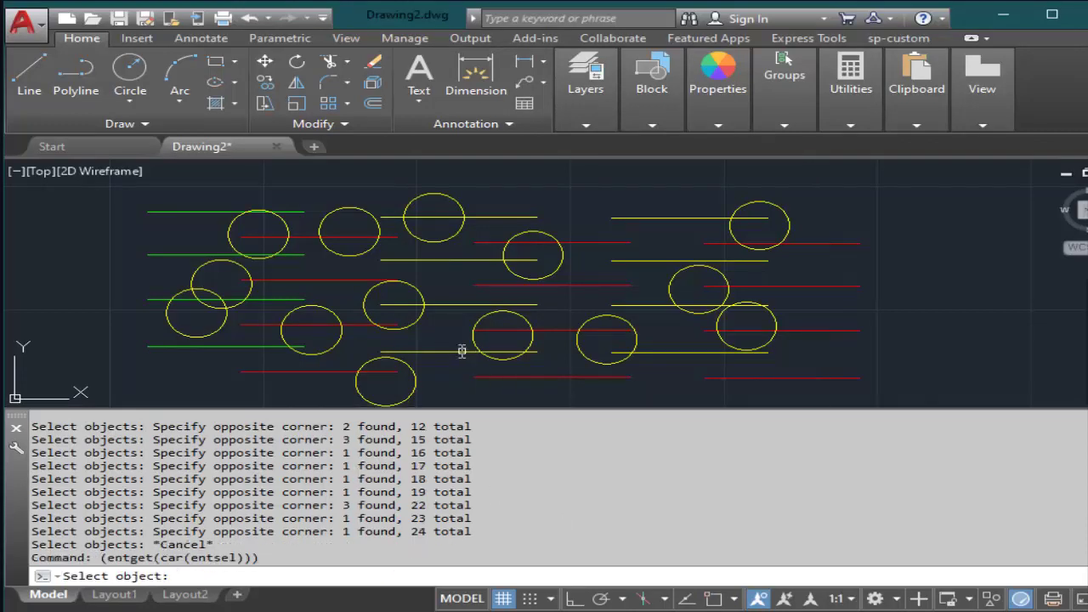
pyautogui.click(454, 351)
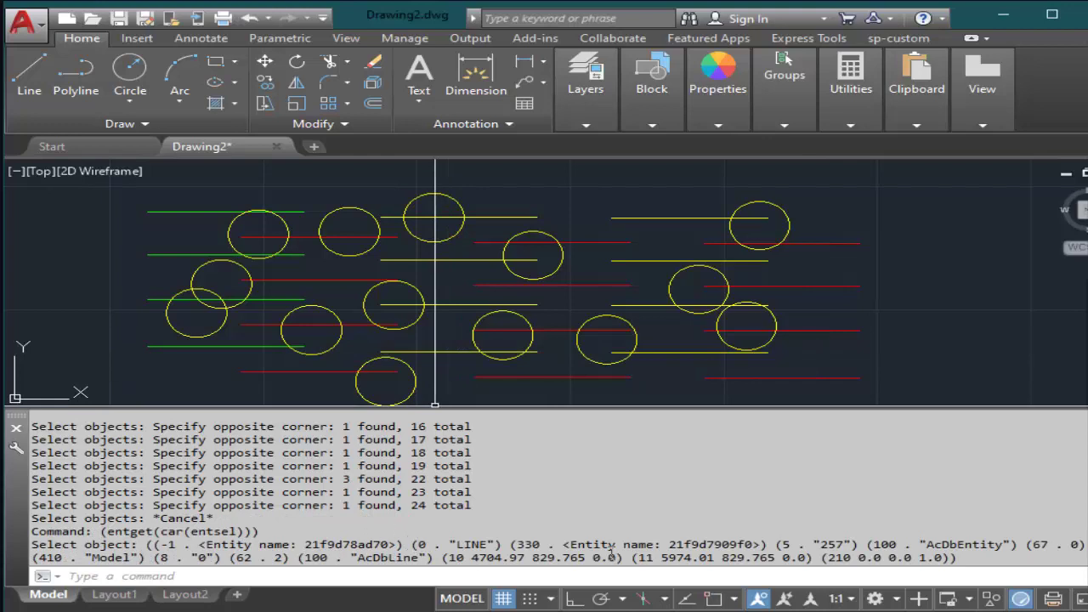
pyautogui.tripleClick(297, 558)
pyautogui.click(253, 561)
pyautogui.moveTo(241, 561); pyautogui.dragTo(289, 557)
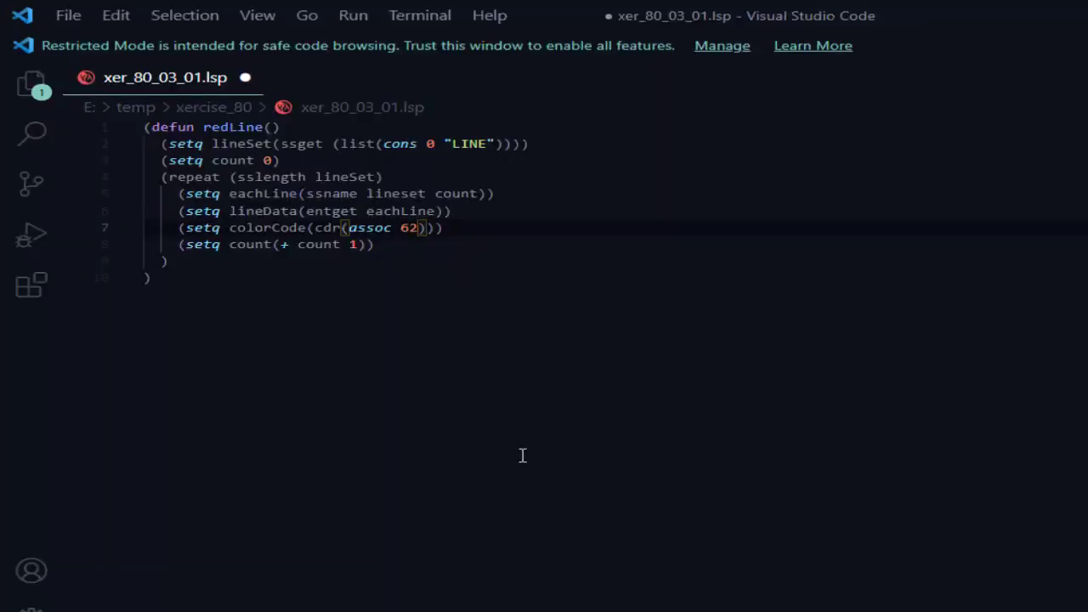
# Step: Take colorCode from lineData, print "Line Color Code is" with (itoa colorCode), and save
pyautogui.write('lineData)')
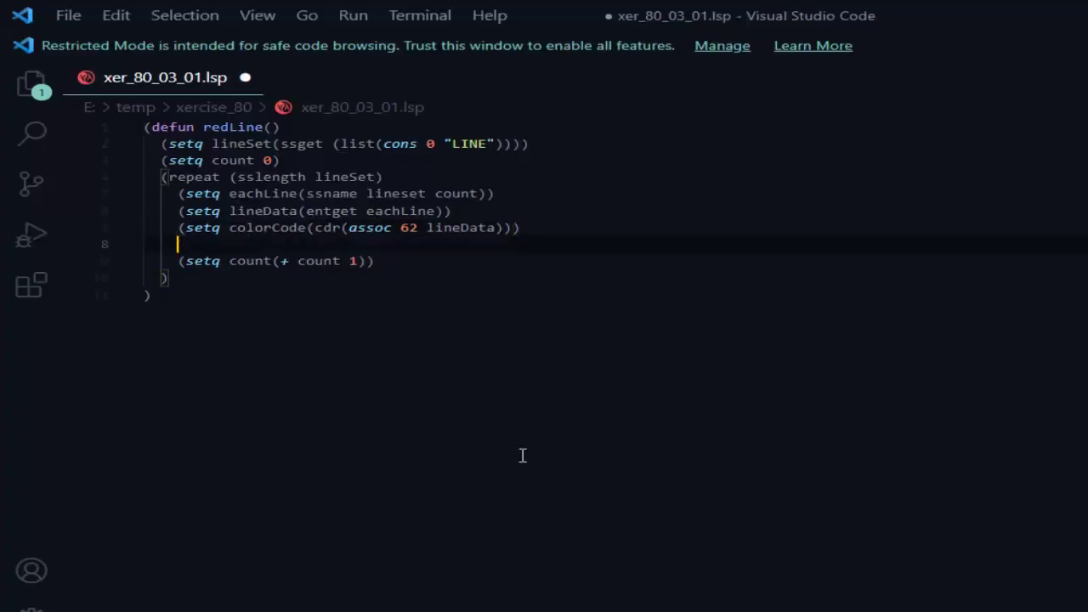
pyautogui.write('(print (strcat "Line ')
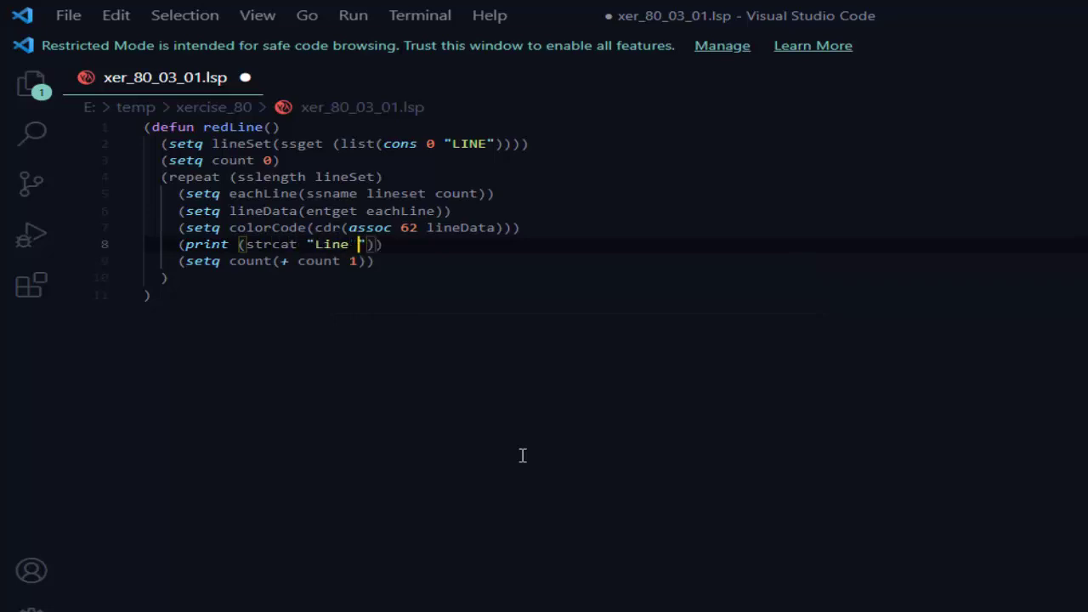
pyautogui.write('Colo Co')
pyautogui.press('BackSpace')
pyautogui.press('BackSpace')
pyautogui.press('BackSpace')
pyautogui.write('r Code is ')
pyautogui.write(')')
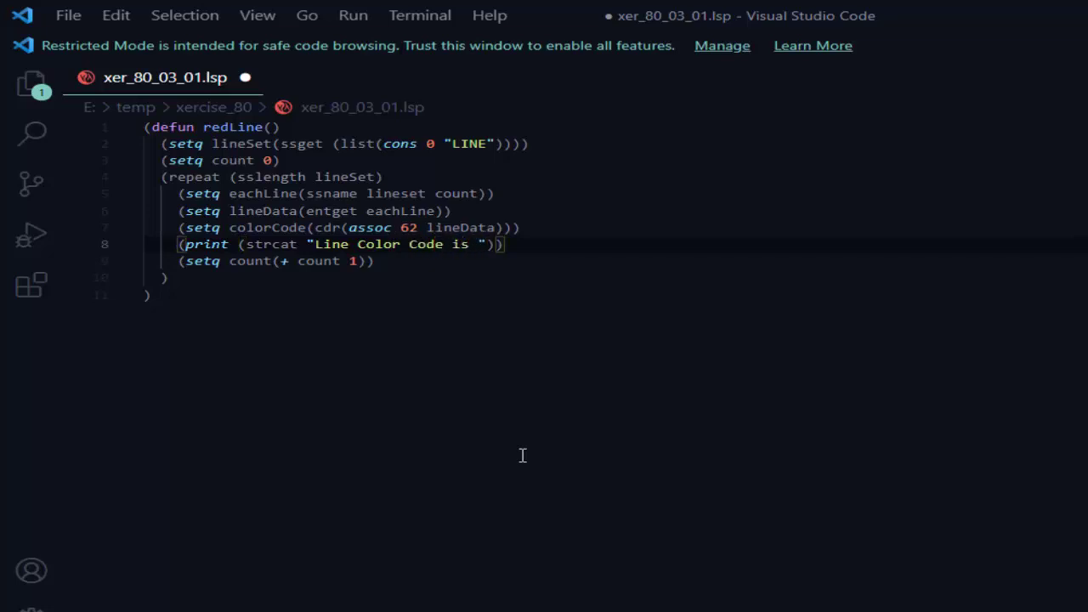
pyautogui.write(' (itoa colorCode)')
pyautogui.hotkey('ctrl', 's')
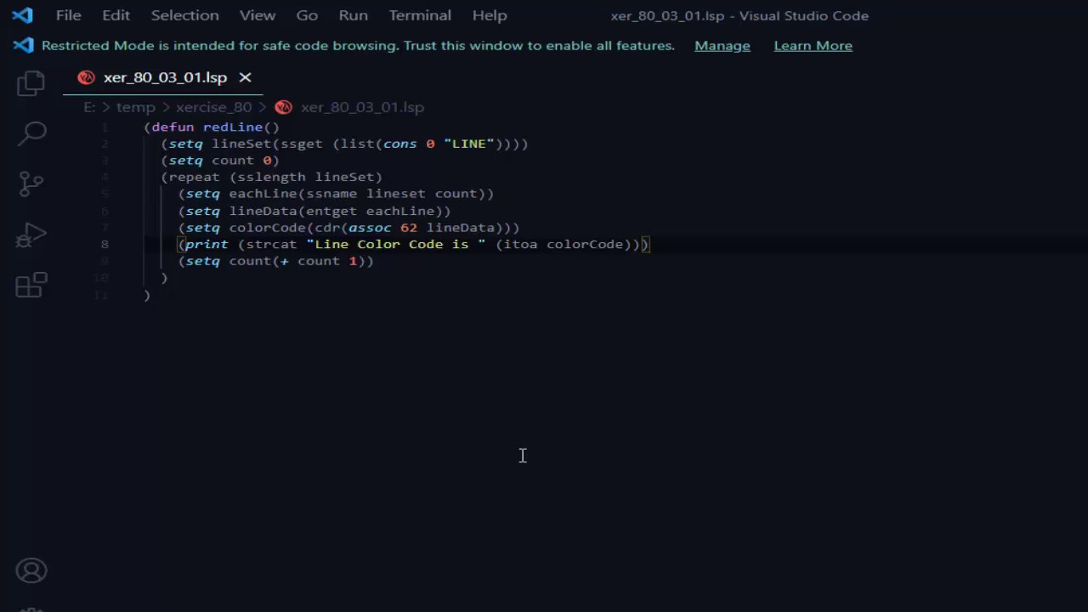
# Step: Load xer_80_03_01.lsp through Load Application, filtering to AutoLISP (*.lsp) files
pyautogui.hotkey('ctrl', 'Home')
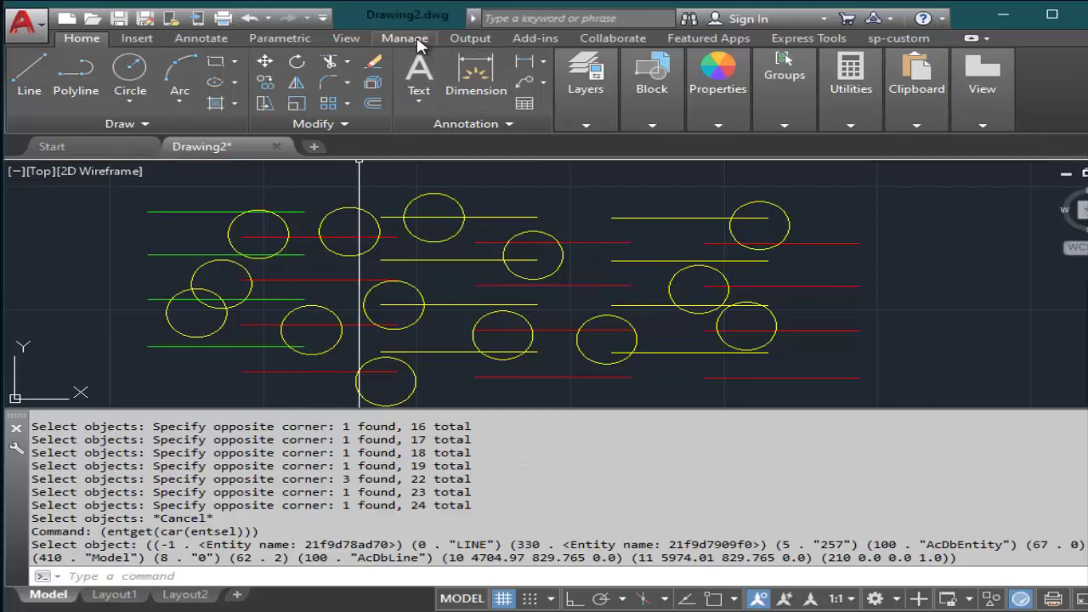
pyautogui.click(410, 39)
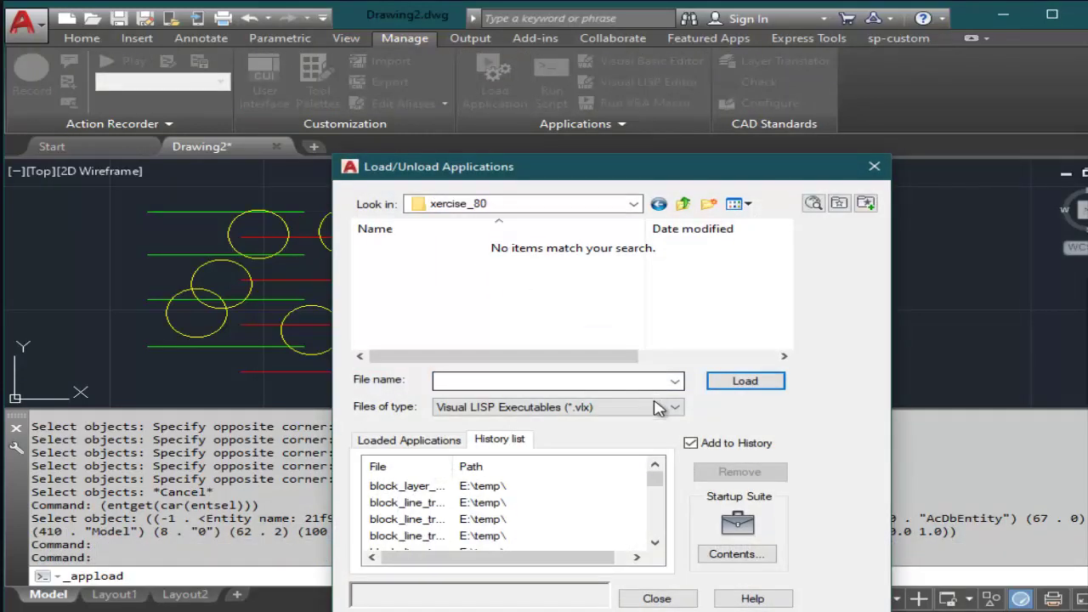
pyautogui.click(662, 407)
pyautogui.click(497, 468)
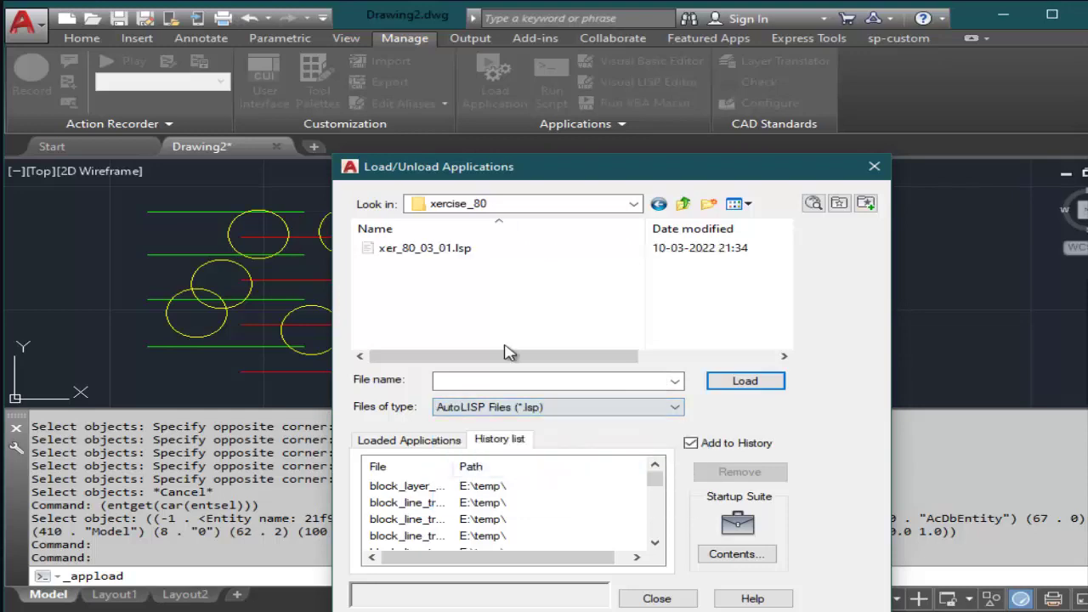
pyautogui.click(433, 248)
pyautogui.click(735, 387)
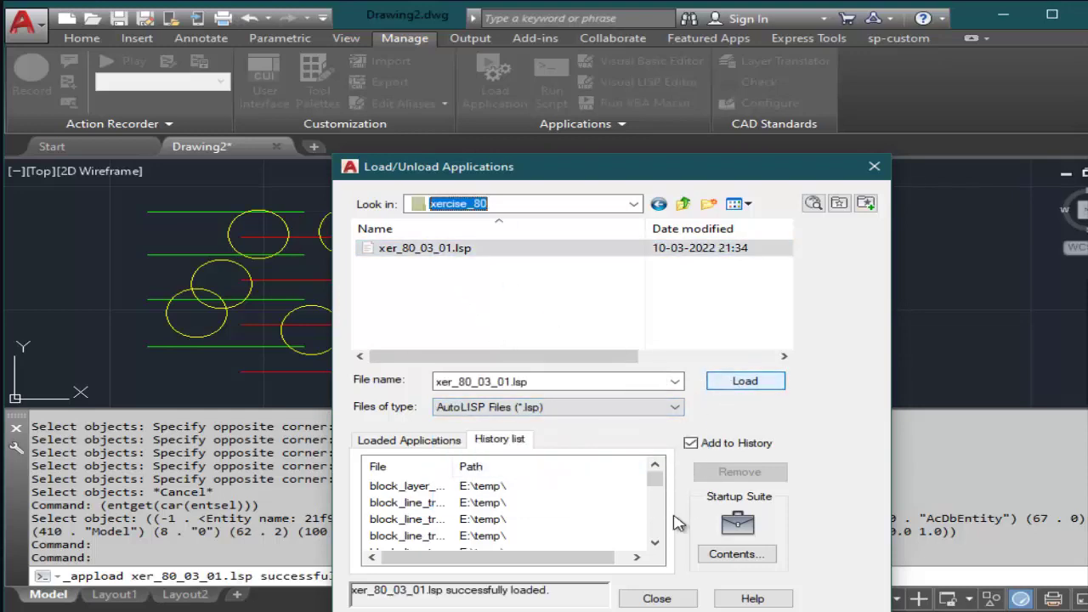
pyautogui.click(661, 599)
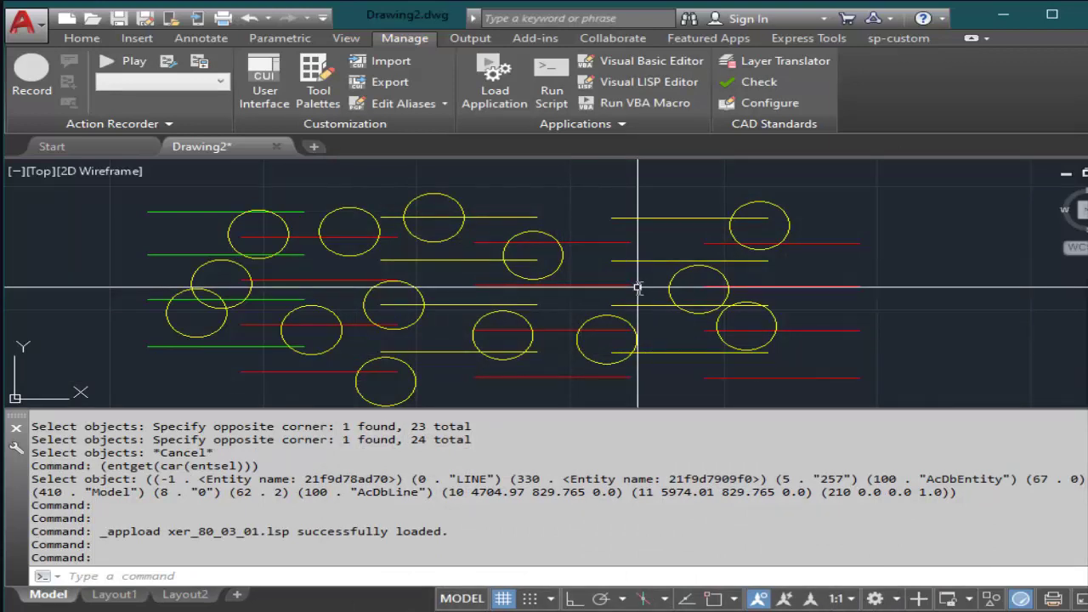
# Step: Prefix the function name with c: to make it c:redLine, and save the file
pyautogui.hotkey('alt', 'Tab')
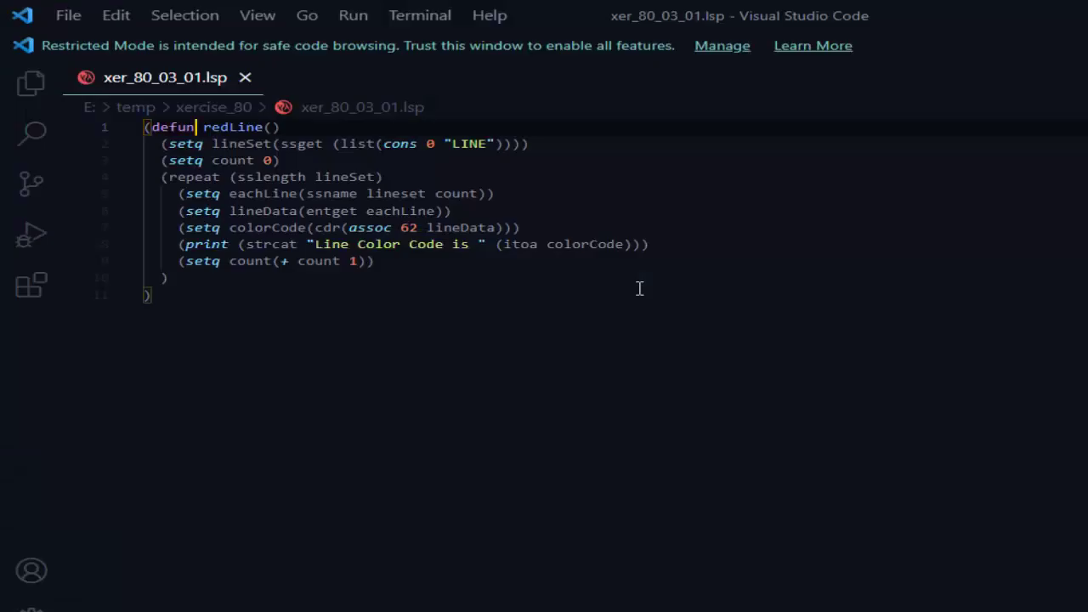
pyautogui.press('Right')
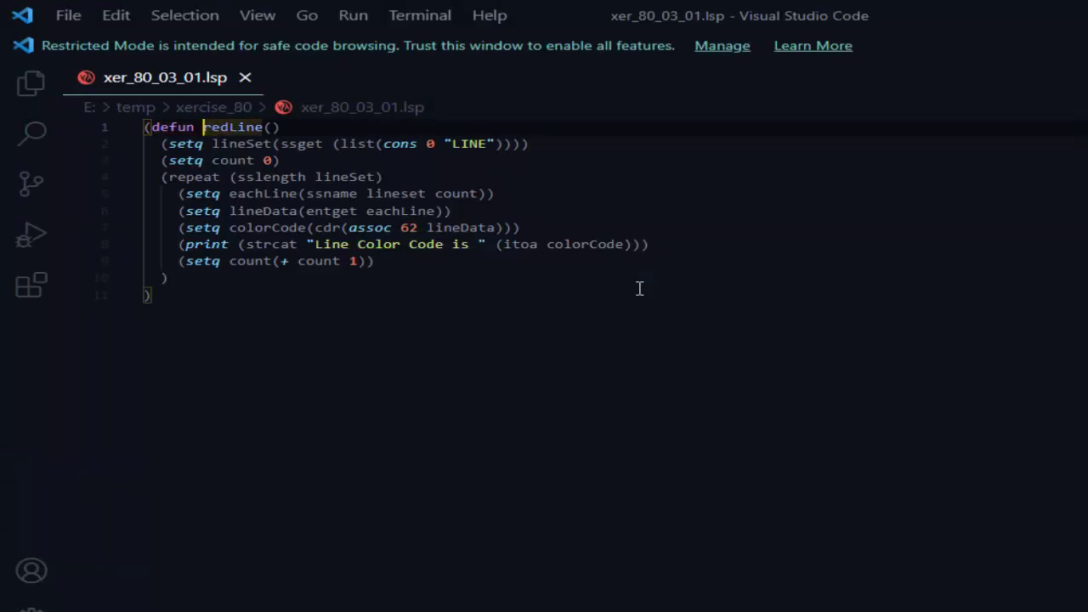
pyautogui.write('c')
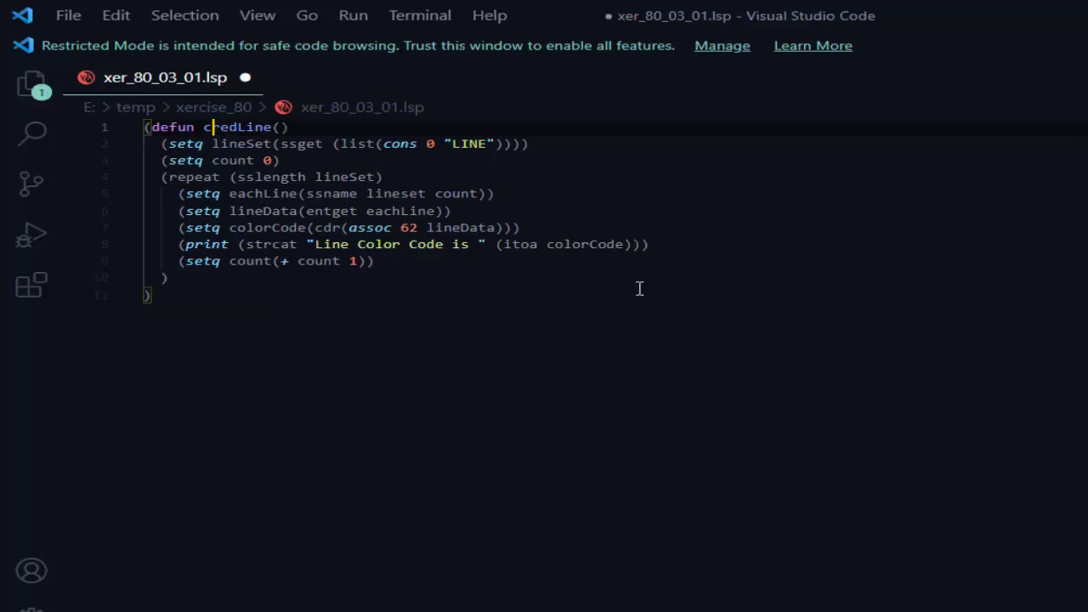
pyautogui.write(':')
pyautogui.hotkey('ctrl', 's')
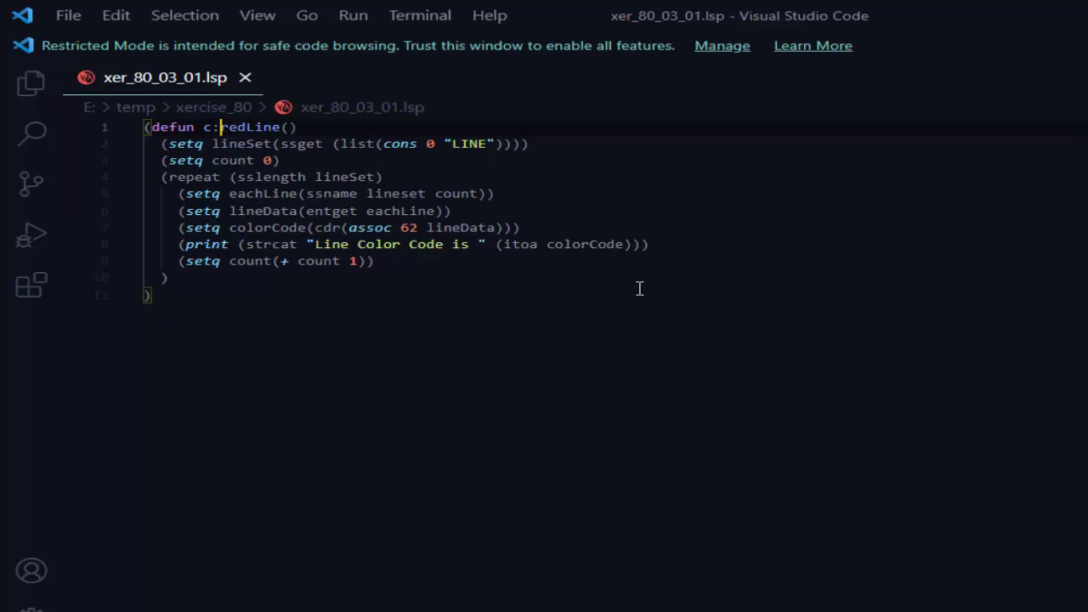
pyautogui.hotkey('alt', 'Tab')
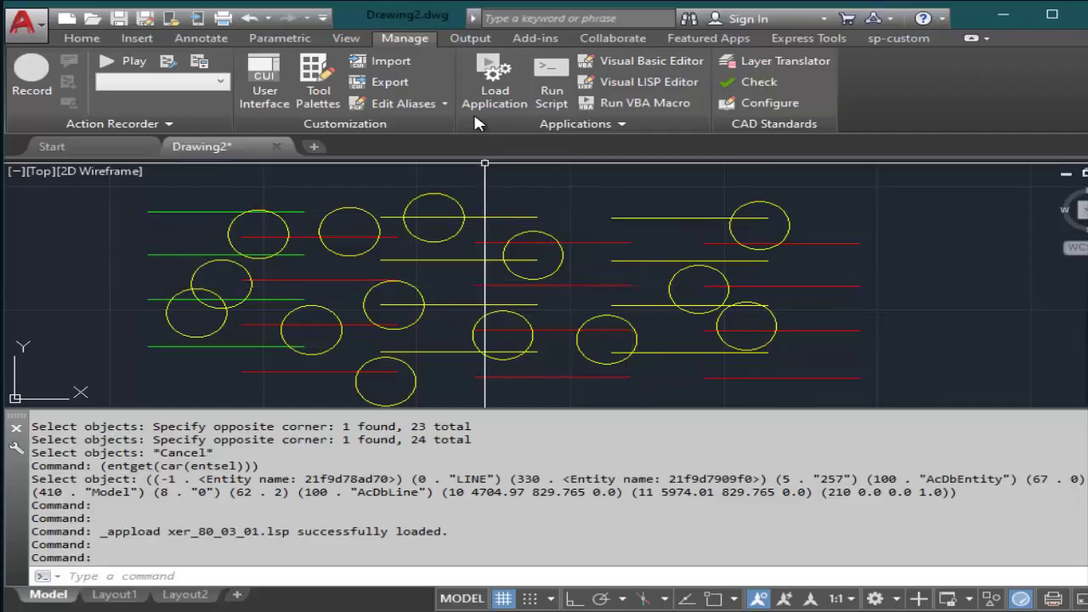
# Step: Reload the updated xer_80_03_01.lsp via Load Application
pyautogui.click(483, 100)
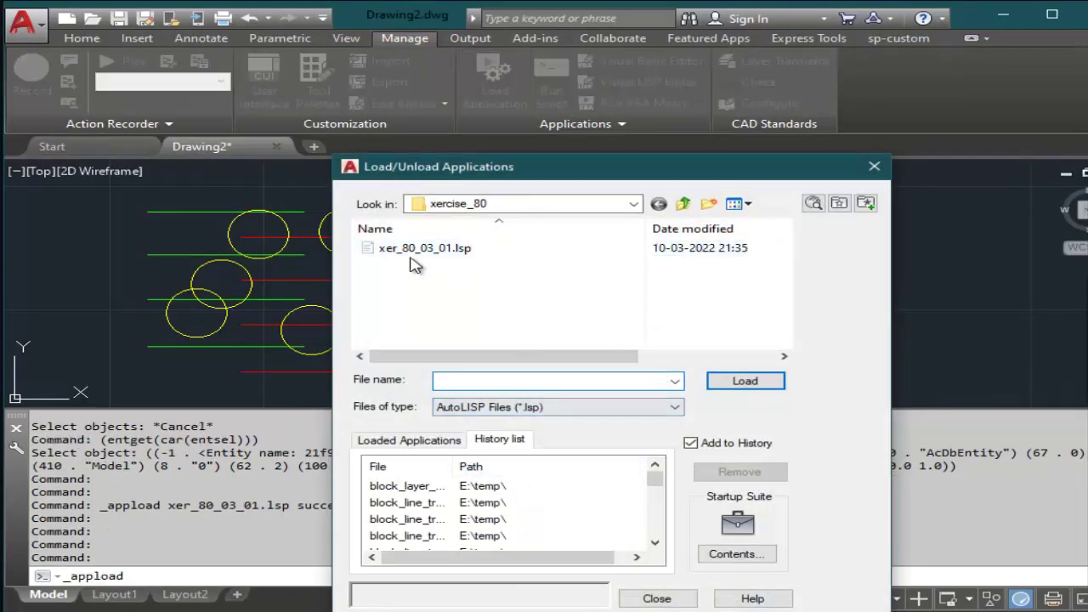
pyautogui.doubleClick(410, 257)
pyautogui.click(646, 598)
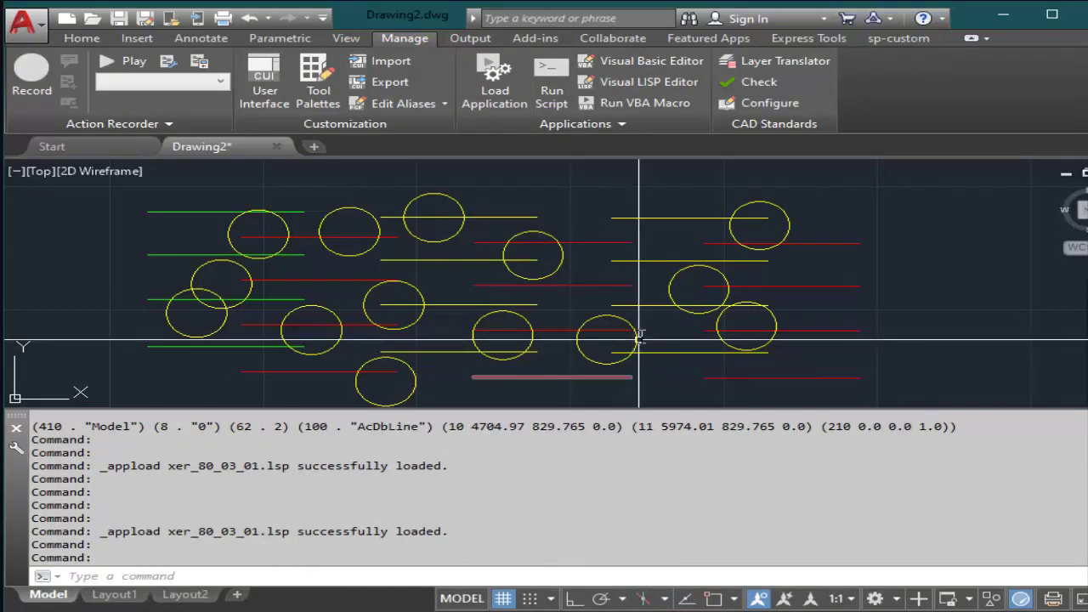
# Step: Run redline on all objects and read the 24 printed colour codes (1, 2, 3)
pyautogui.write('redline')
pyautogui.press('Return')
pyautogui.write('a')
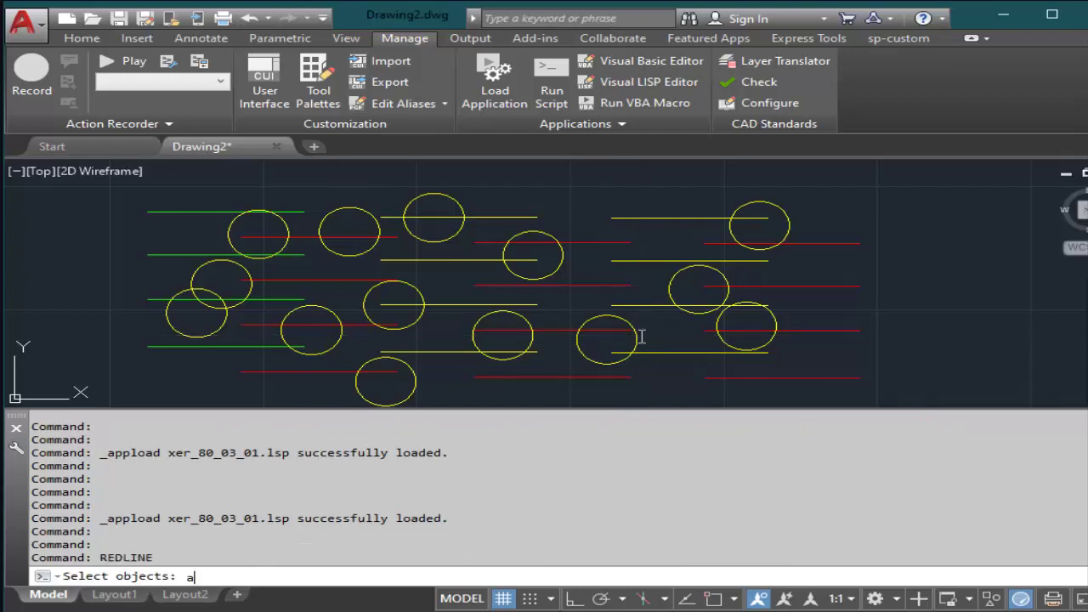
pyautogui.write('ll')
pyautogui.press('Return')
pyautogui.press('Return')
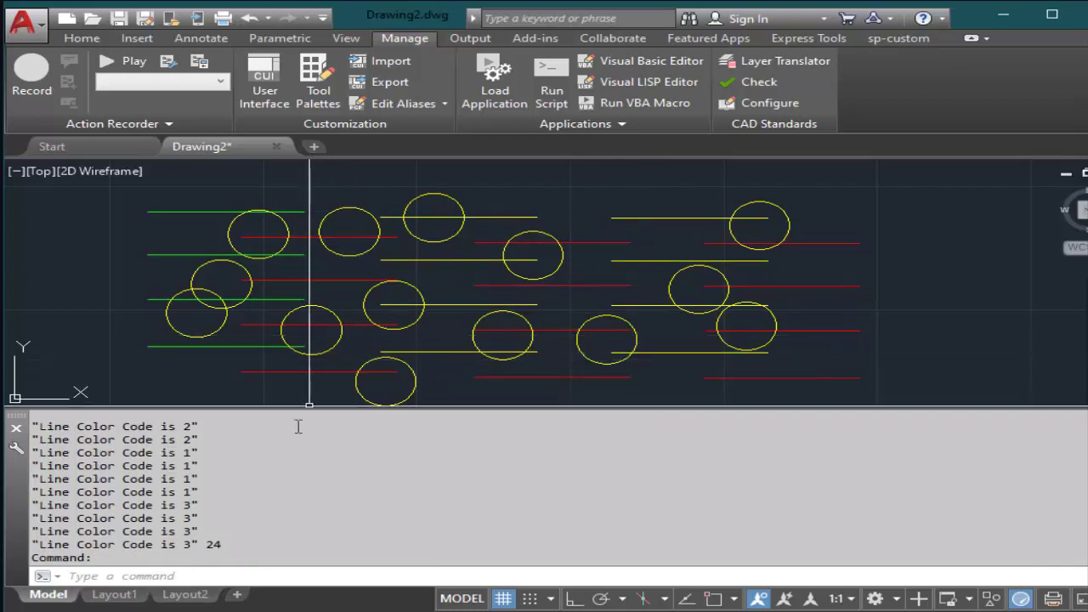
pyautogui.scroll(2, 260, 471)
pyautogui.scroll(3, 260, 471)
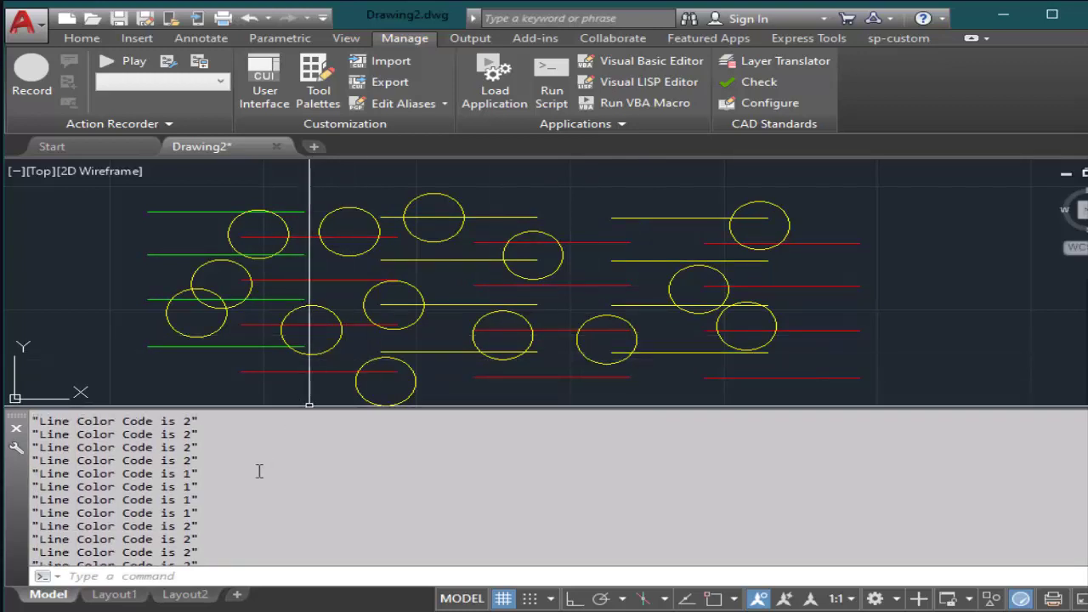
pyautogui.scroll(4, 259, 471)
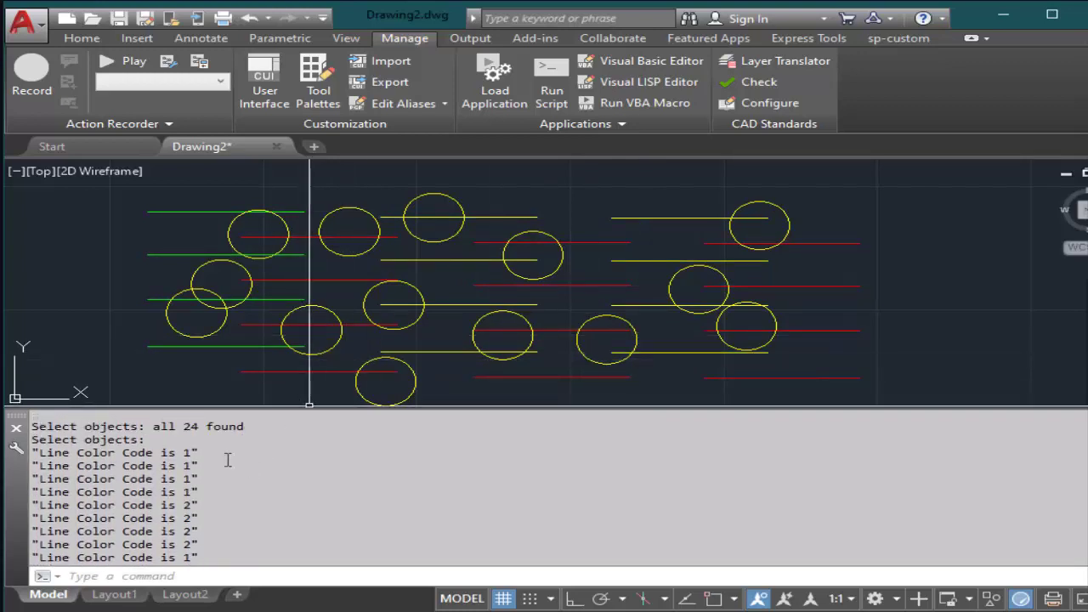
pyautogui.scroll(-1, 225, 459)
pyautogui.scroll(-2, 226, 459)
pyautogui.scroll(-1, 226, 459)
pyautogui.scroll(-2, 226, 460)
pyautogui.scroll(-1, 225, 459)
pyautogui.scroll(-2, 226, 461)
pyautogui.scroll(-2, 225, 462)
# Step: Add an if testing (= colorCode 2) on a new line after the print statement
pyautogui.hotkey('alt', 'Tab')
pyautogui.press('Down')
pyautogui.press('Down')
pyautogui.press('Down')
pyautogui.press('Down')
pyautogui.press('Down')
pyautogui.press('Down')
pyautogui.press('Down')
pyautogui.press('Return')
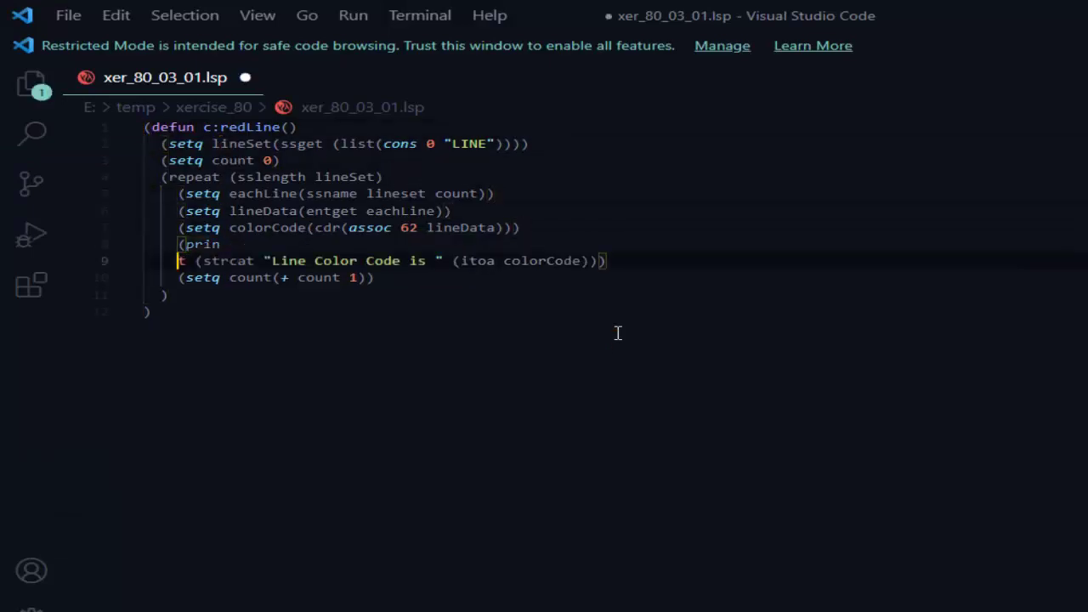
pyautogui.hotkey('ctrl', 'z')
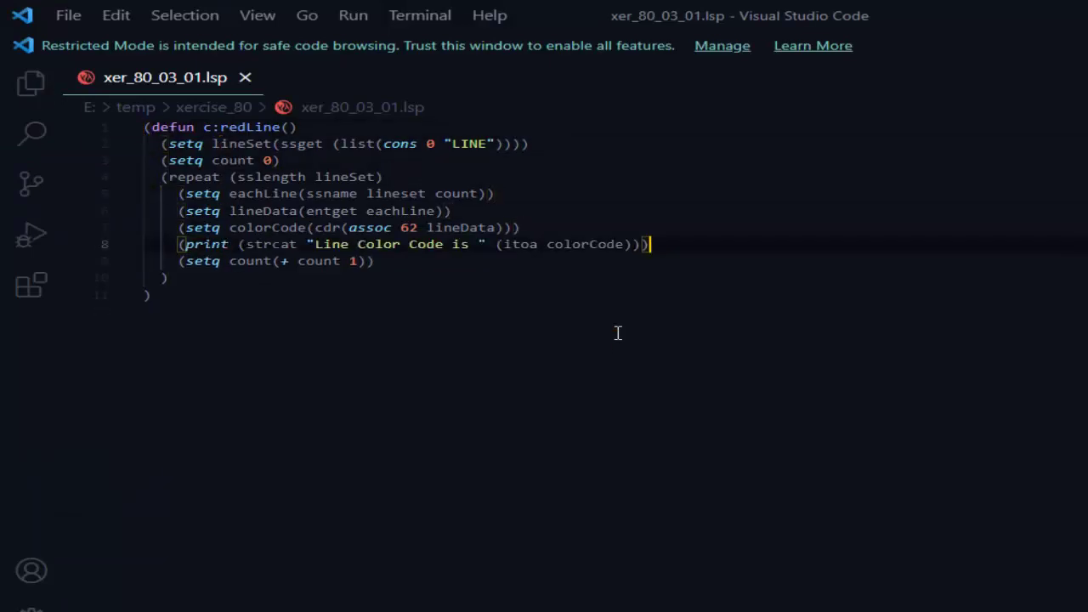
pyautogui.press('Return')
pyautogui.write('(if (= colorCd')
pyautogui.press('BackSpace')
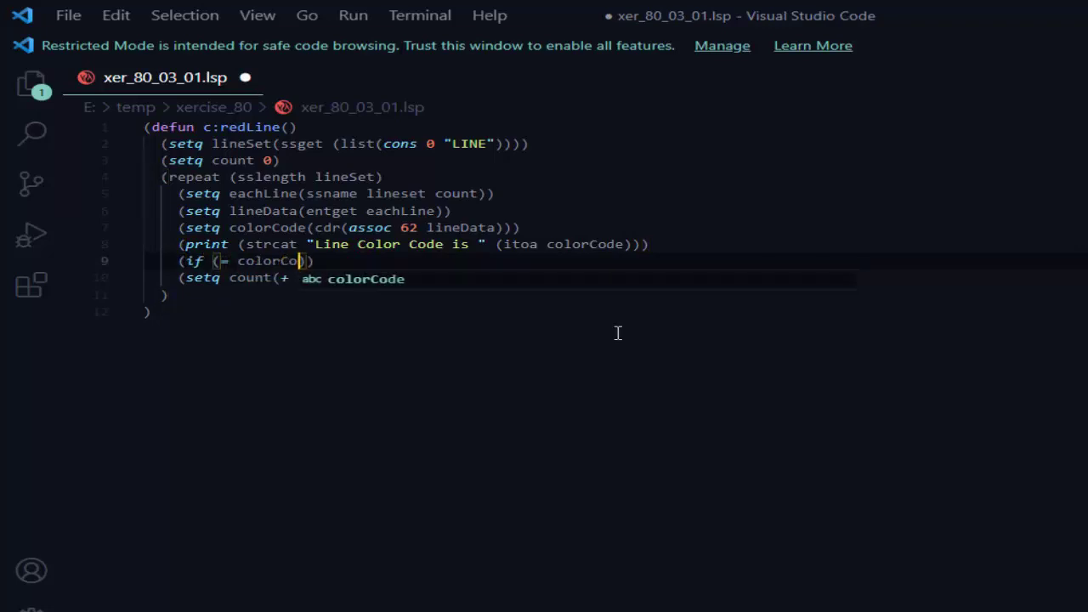
pyautogui.write('ode 2')
pyautogui.press('Return')
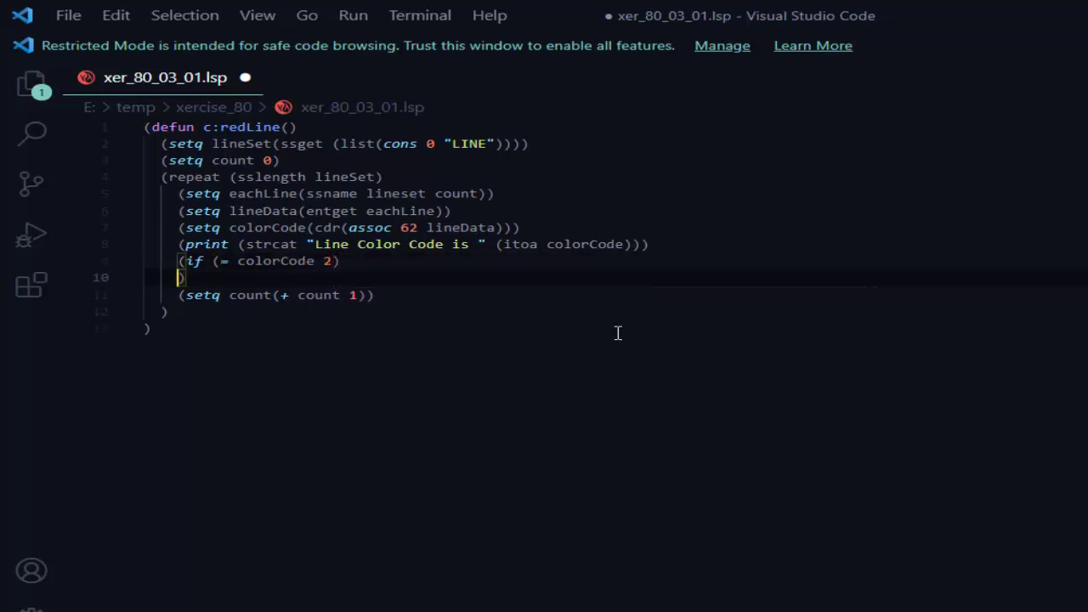
pyautogui.press('Tab')
# Step: Open a progn block inside the if and begin a (setq colorCode ...) line
pyautogui.write('(r')
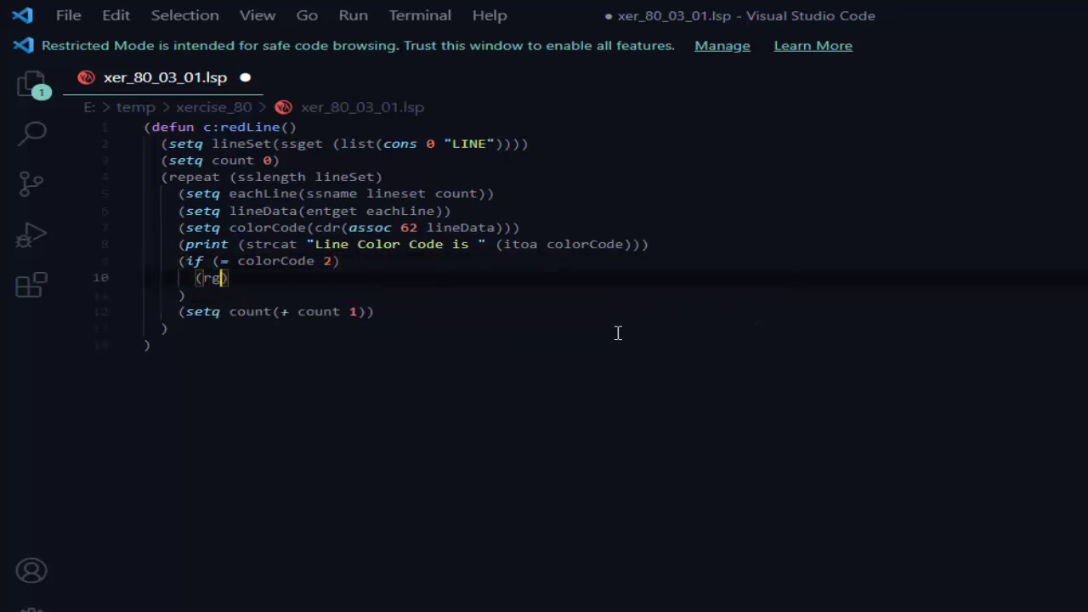
pyautogui.press('BackSpace')
pyautogui.write('progn')
pyautogui.press('Return')
pyautogui.press('Return')
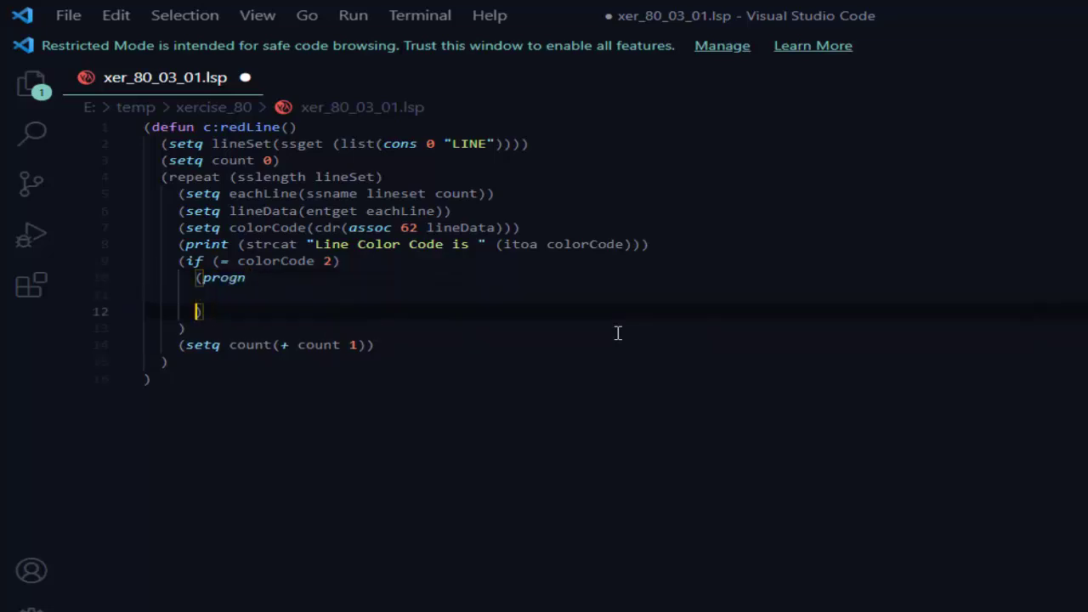
pyautogui.press('Up')
pyautogui.write('(')
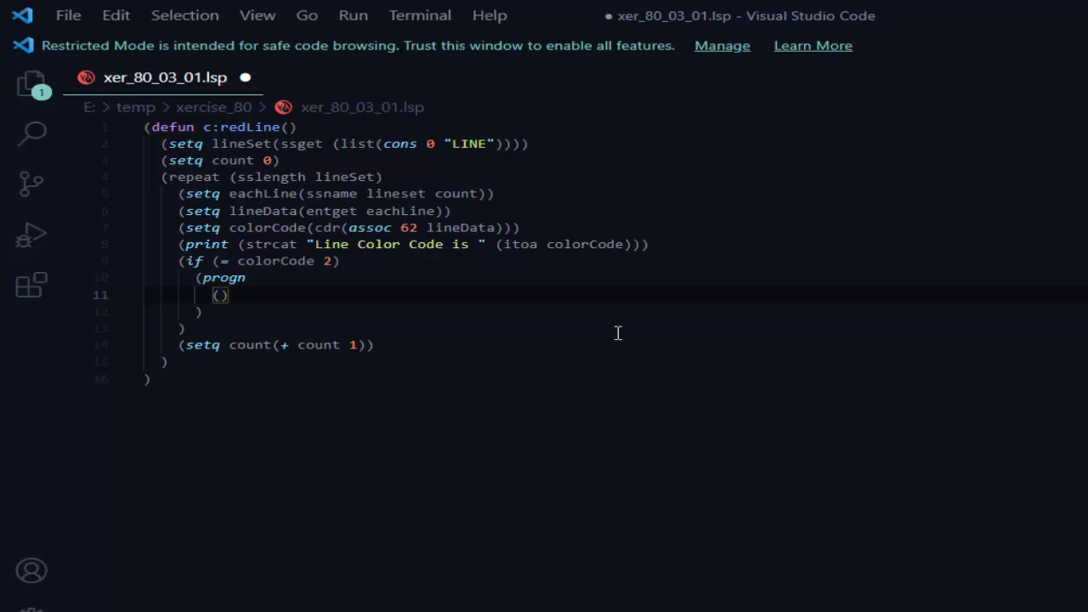
pyautogui.write('setq colorC')
# Step: Set colorCode to (subst (cons 62 1) (assoc 62 lineData) lineData)
pyautogui.press('Tab')
pyautogui.write('(subst')
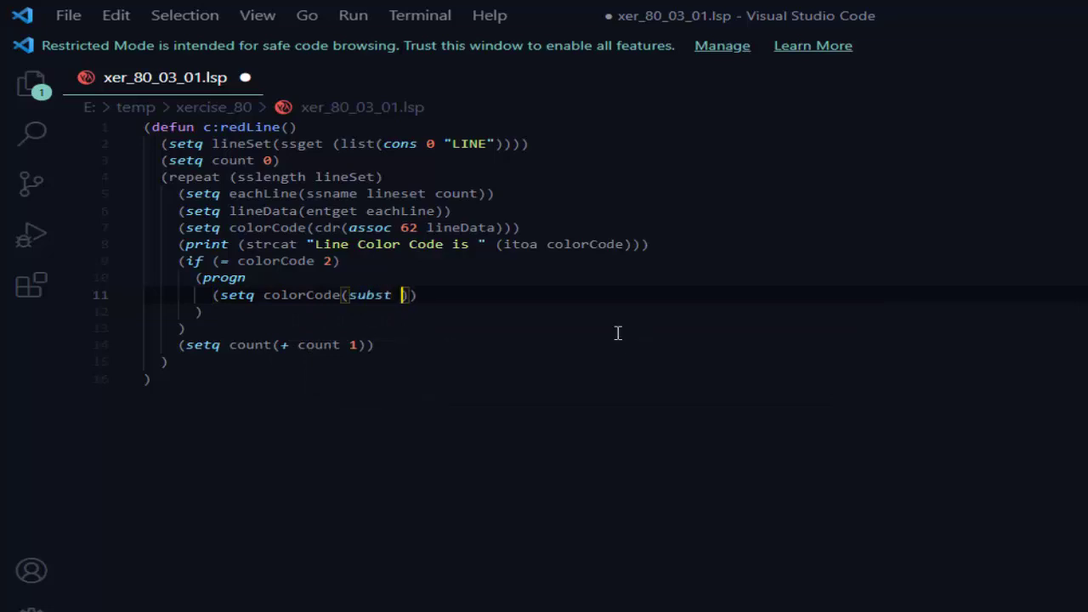
pyautogui.write(' (cons')
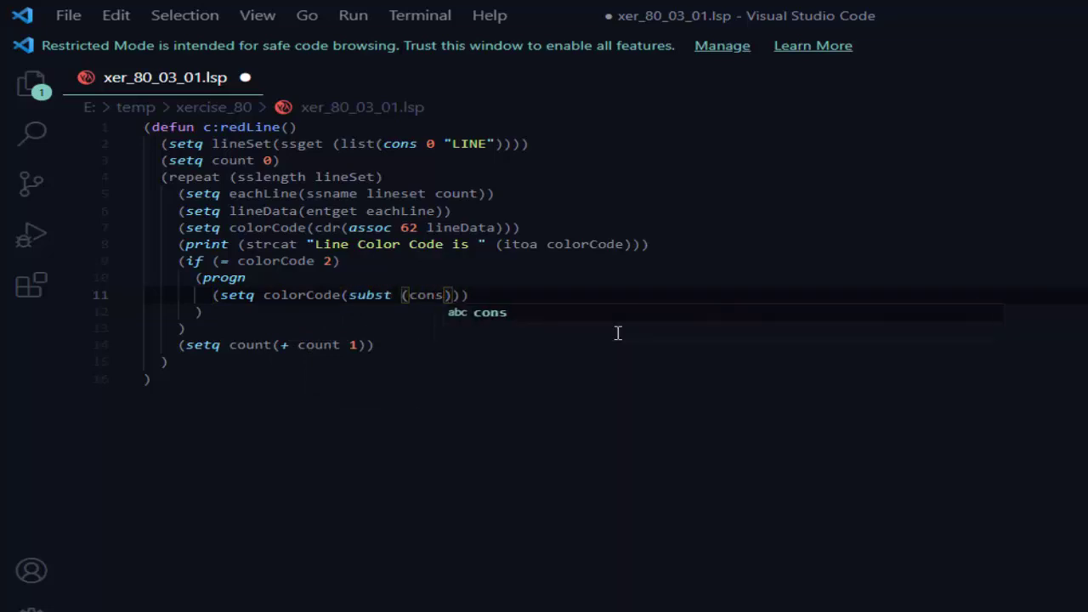
pyautogui.write(' 62 ')
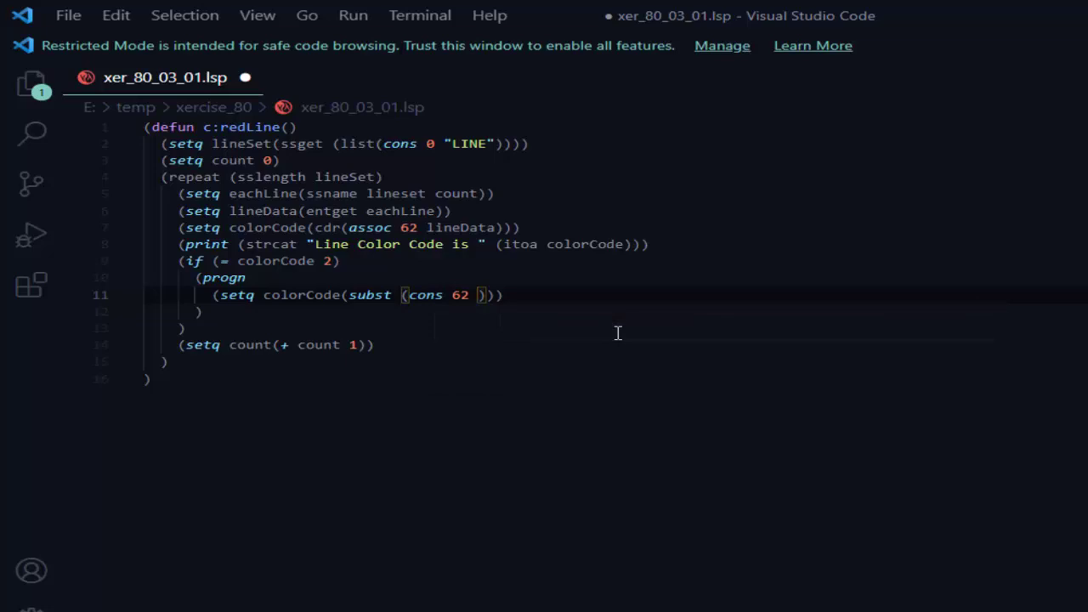
pyautogui.write('1')
pyautogui.write(')')
pyautogui.write(' (assoc 62 linen')
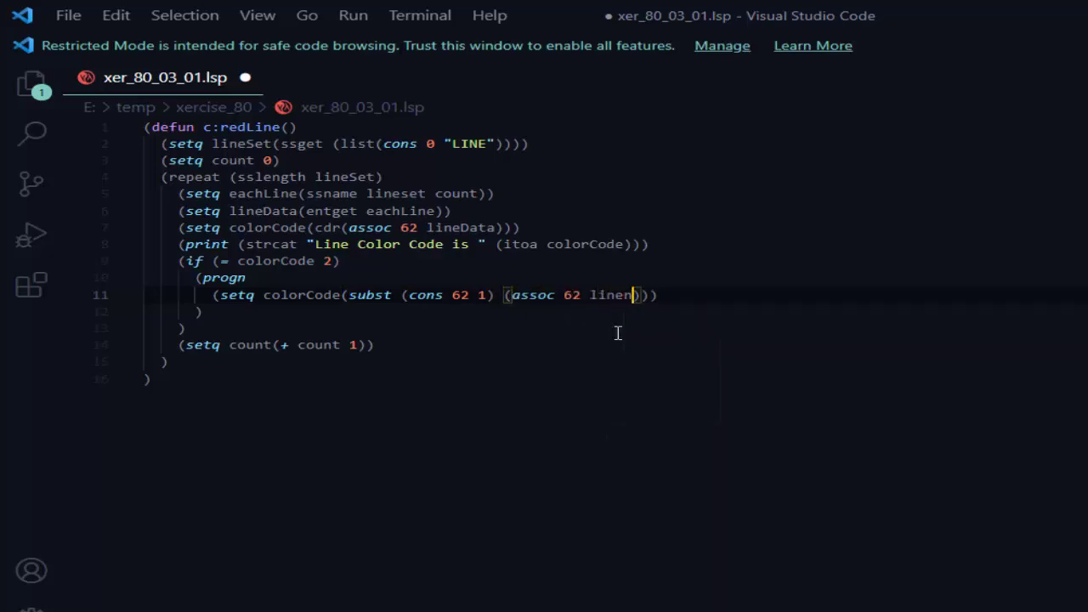
pyautogui.press('BackSpace')
pyautogui.write('Data) lineData')
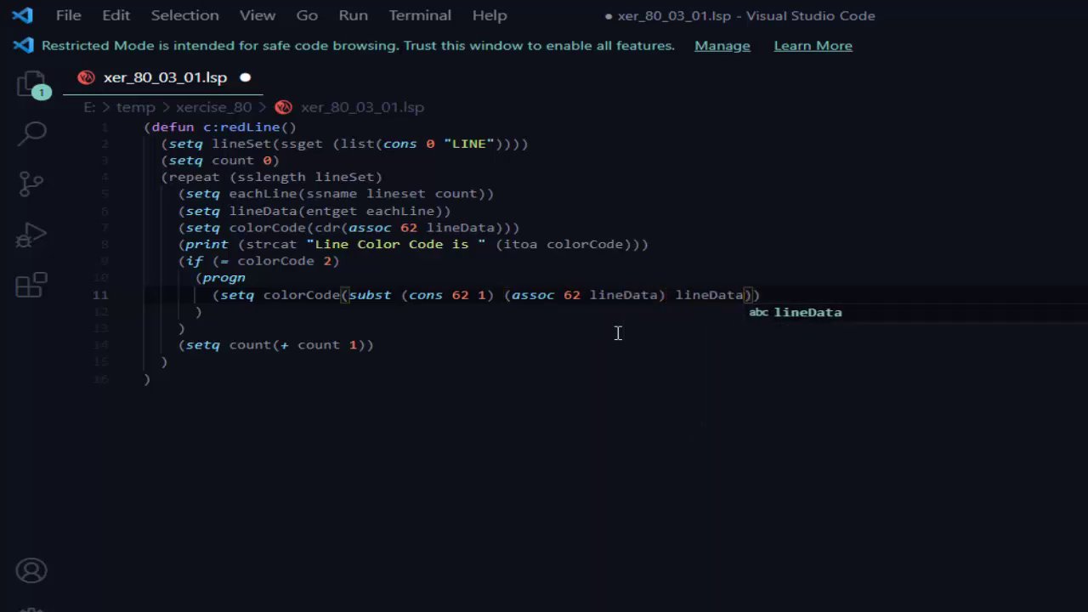
pyautogui.write('))')
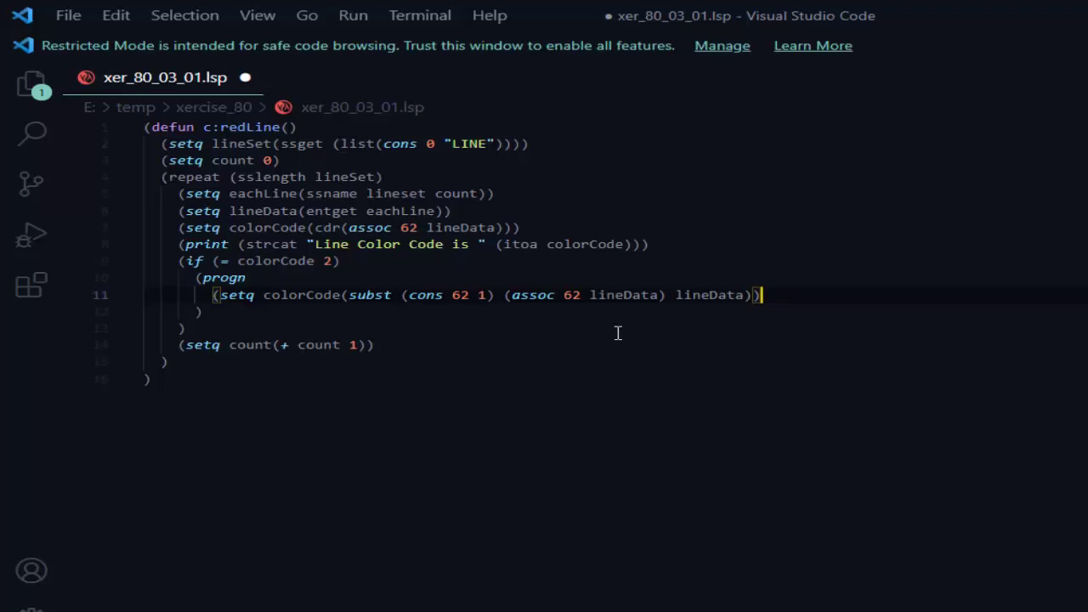
# Step: Add (entmod colorCode) below the subst line, fix the entmode typo, and save
pyautogui.press('Return')
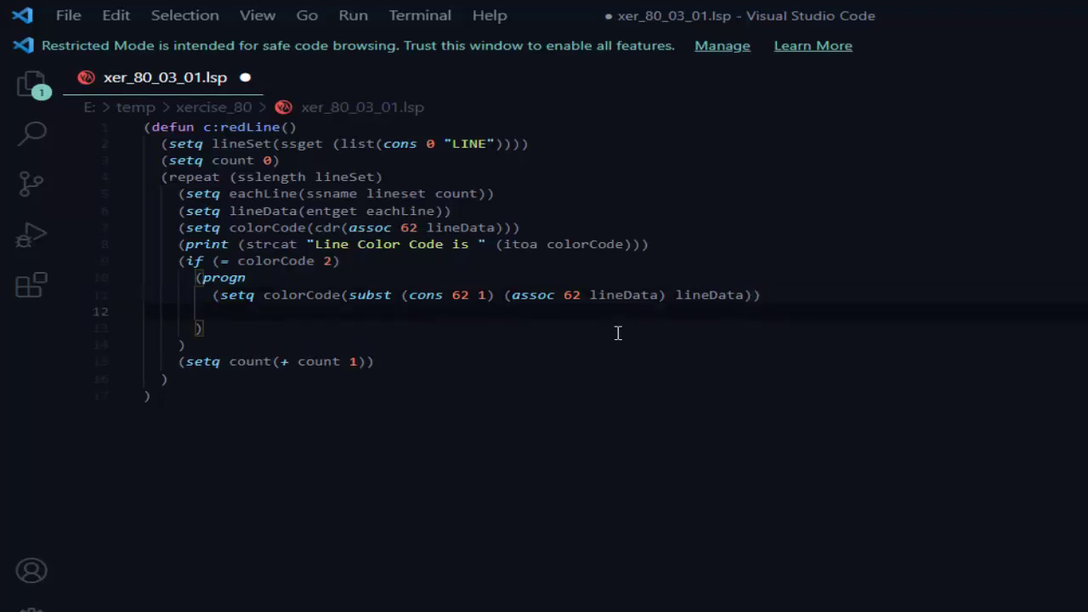
pyautogui.write('(ne')
pyautogui.press('BackSpace')
pyautogui.press('BackSpace')
pyautogui.write('entmode colorCode')
pyautogui.press('Escape')
pyautogui.press('Down')
pyautogui.press('Down')
pyautogui.press('Down')
pyautogui.press('End')
pyautogui.press('Up')
pyautogui.press('Up')
pyautogui.press('Up')
pyautogui.hotkey('ctrl', 'Left')
pyautogui.press('Left')
pyautogui.press('Left')
pyautogui.press('BackSpace')
pyautogui.hotkey('ctrl', 's')
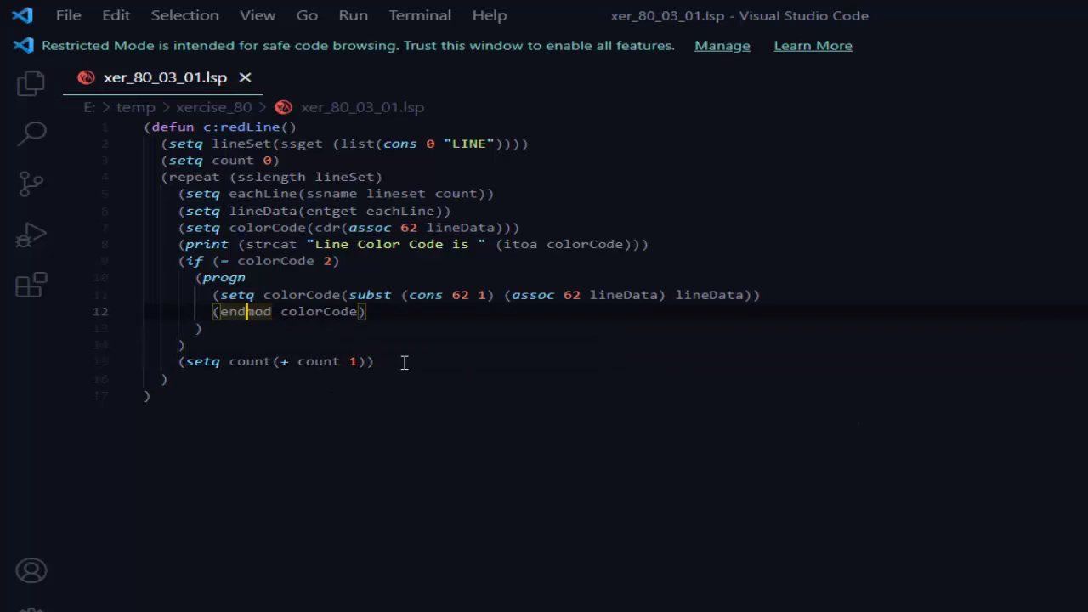
pyautogui.hotkey('alt', 'Tab')
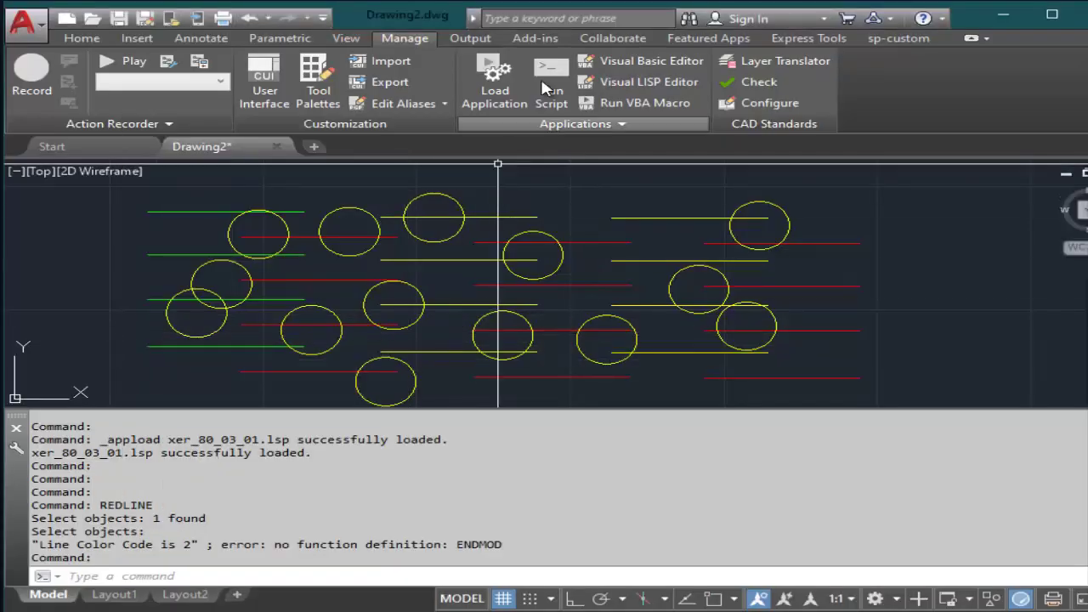
# Step: Reload the updated xer_80_03_01.lsp via Load Application
pyautogui.click(497, 102)
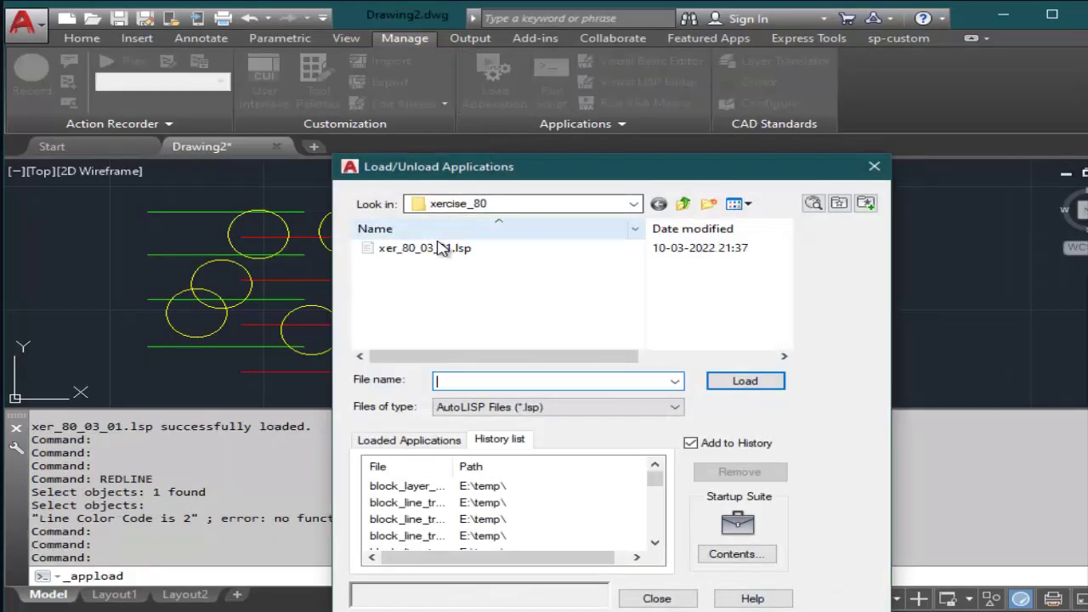
pyautogui.click(442, 248)
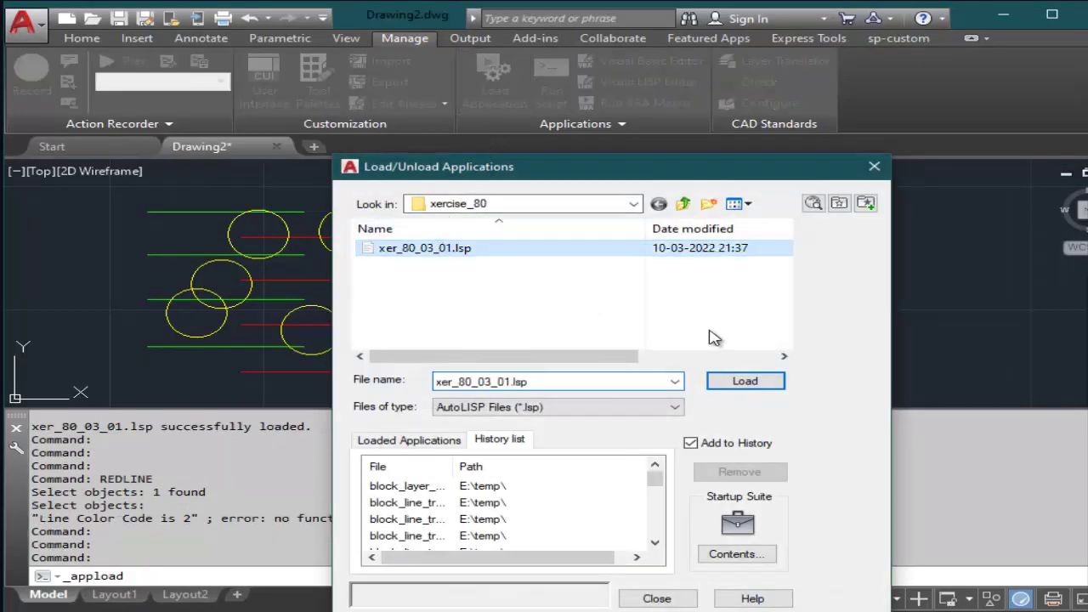
pyautogui.click(745, 381)
pyautogui.click(656, 598)
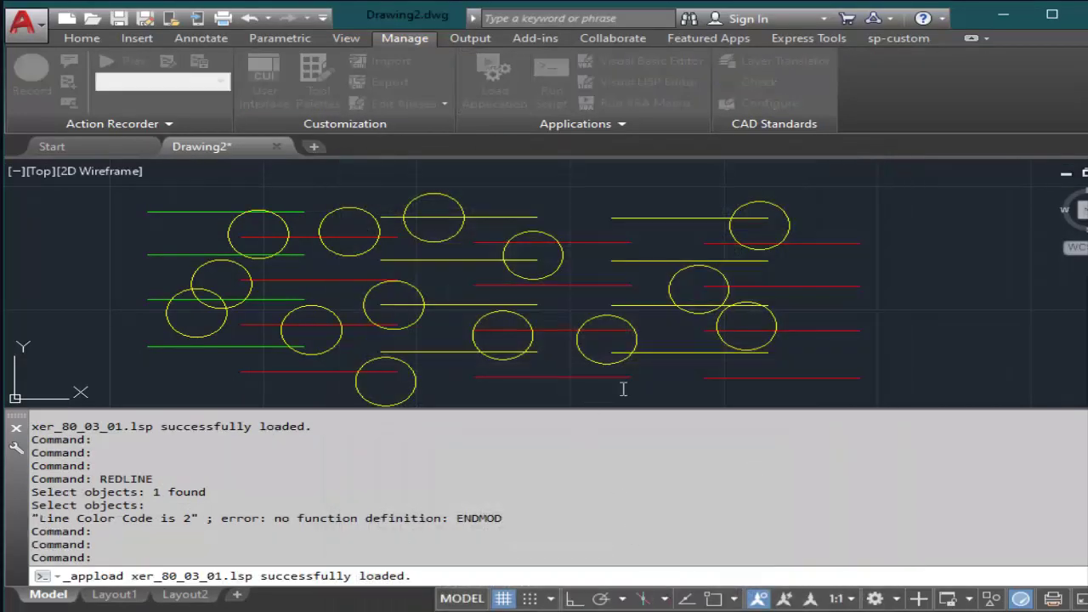
# Step: Run REDLINE on one yellow line, then on three upper-right yellow lines
pyautogui.write('redline')
pyautogui.press('Return')
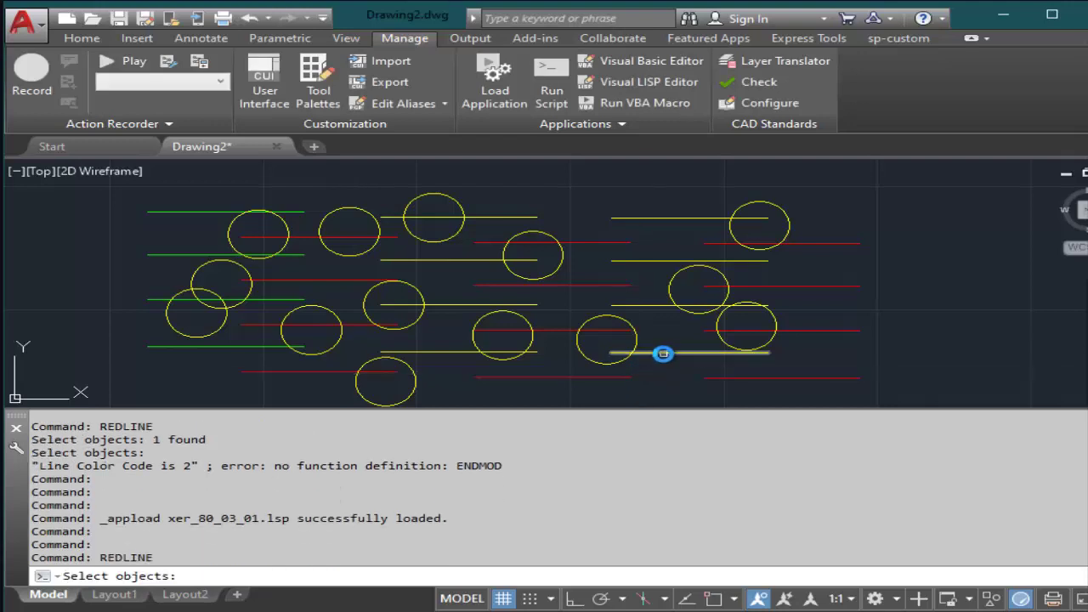
pyautogui.click(661, 355)
pyautogui.press('Return')
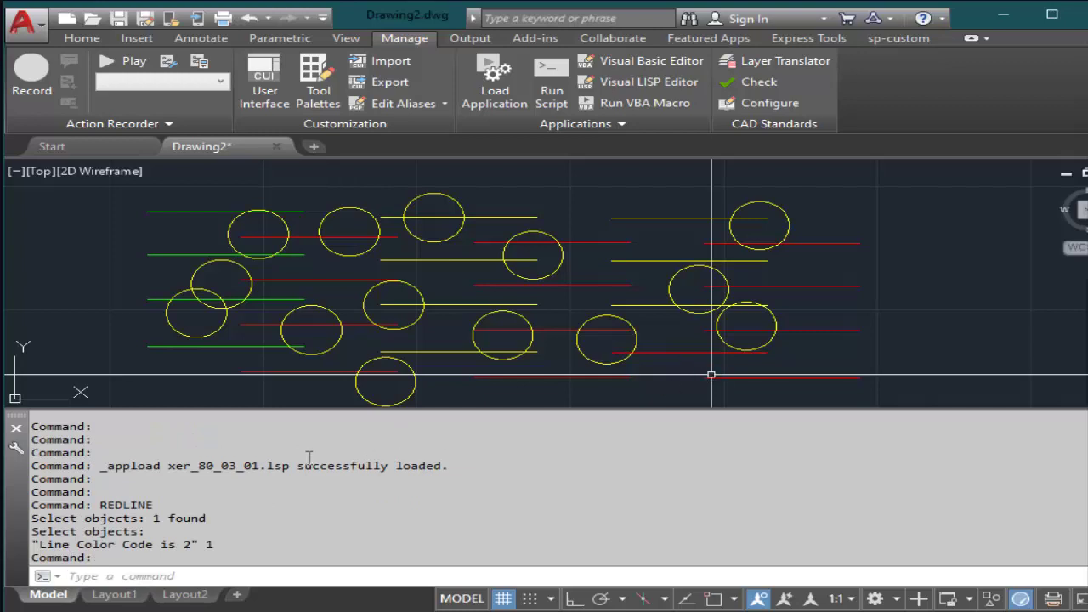
pyautogui.press('Return')
pyautogui.click(658, 323)
pyautogui.click(650, 212)
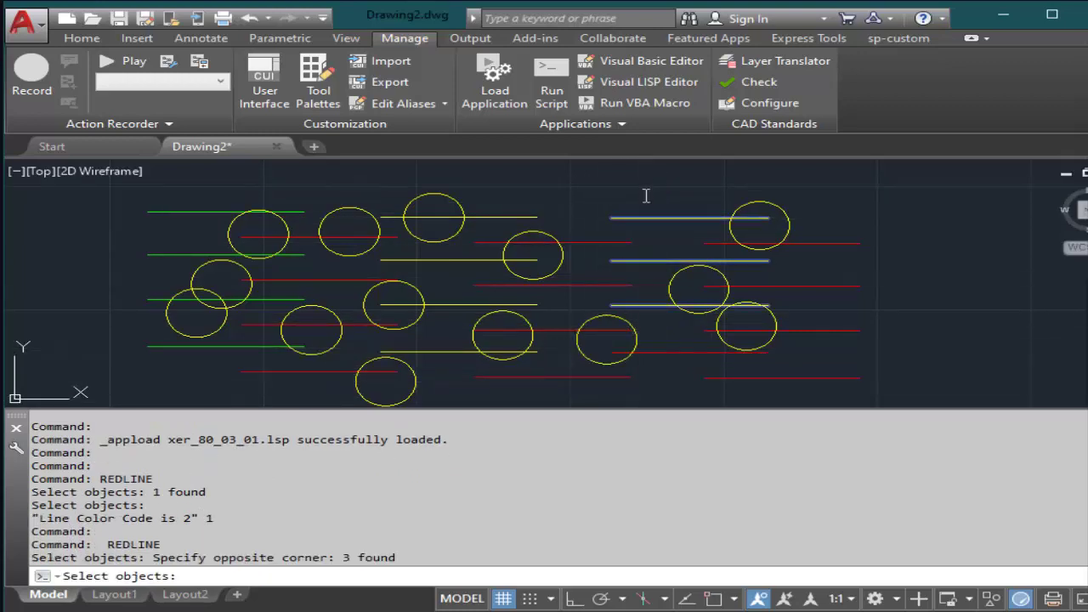
pyautogui.press('Return')
pyautogui.press('Return')
# Step: Run REDLINE on eight red and green lines, then on all 24 lines
pyautogui.click(886, 393)
pyautogui.click(827, 238)
pyautogui.click(162, 367)
pyautogui.click(123, 204)
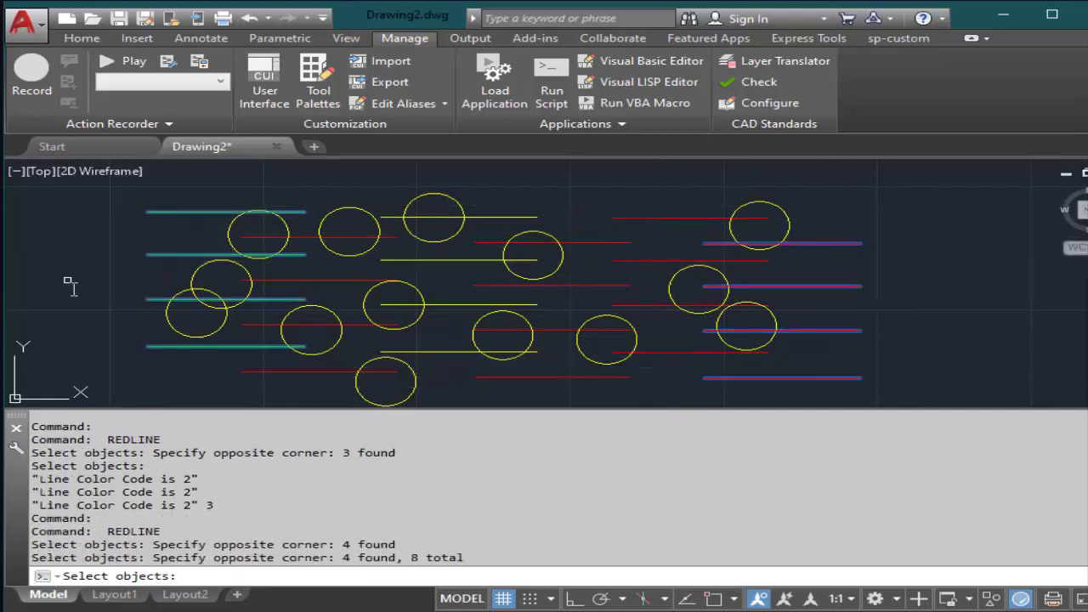
pyautogui.press('Return')
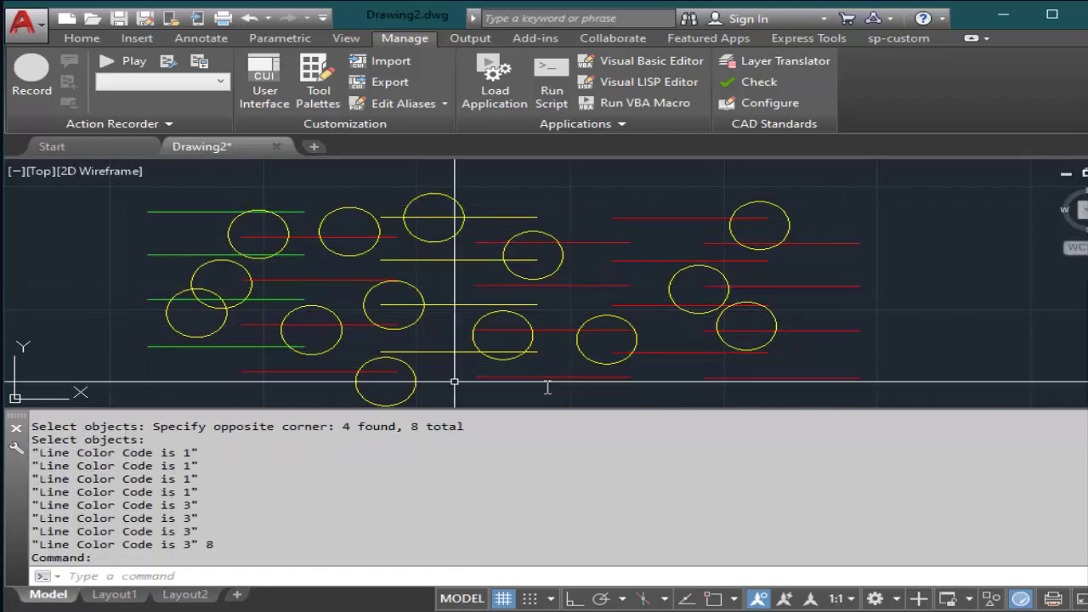
pyautogui.press('Return')
pyautogui.click(889, 389)
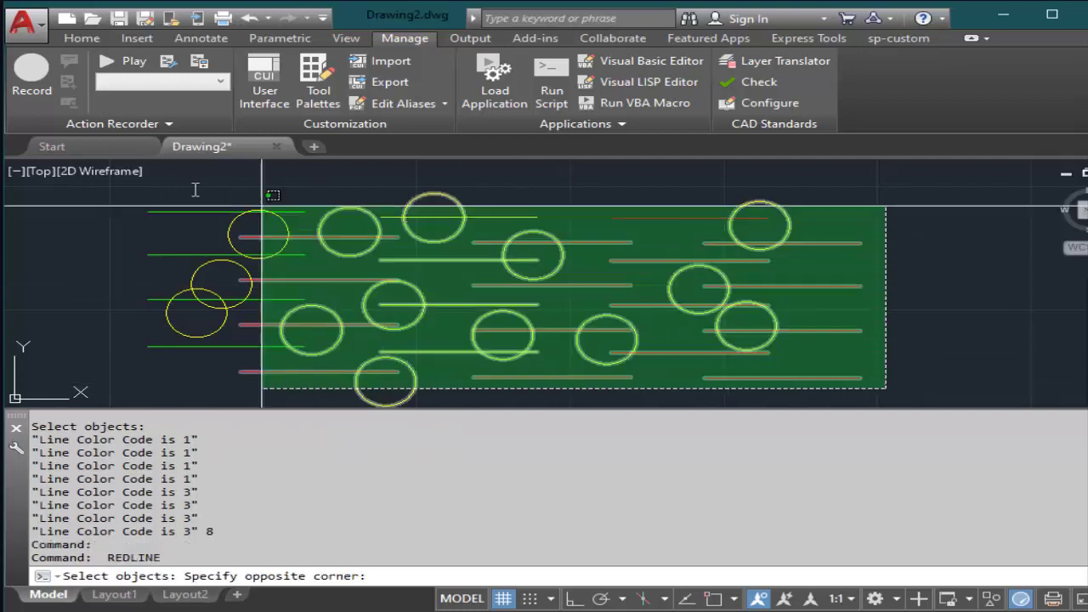
pyautogui.click(140, 174)
pyautogui.press('Return')
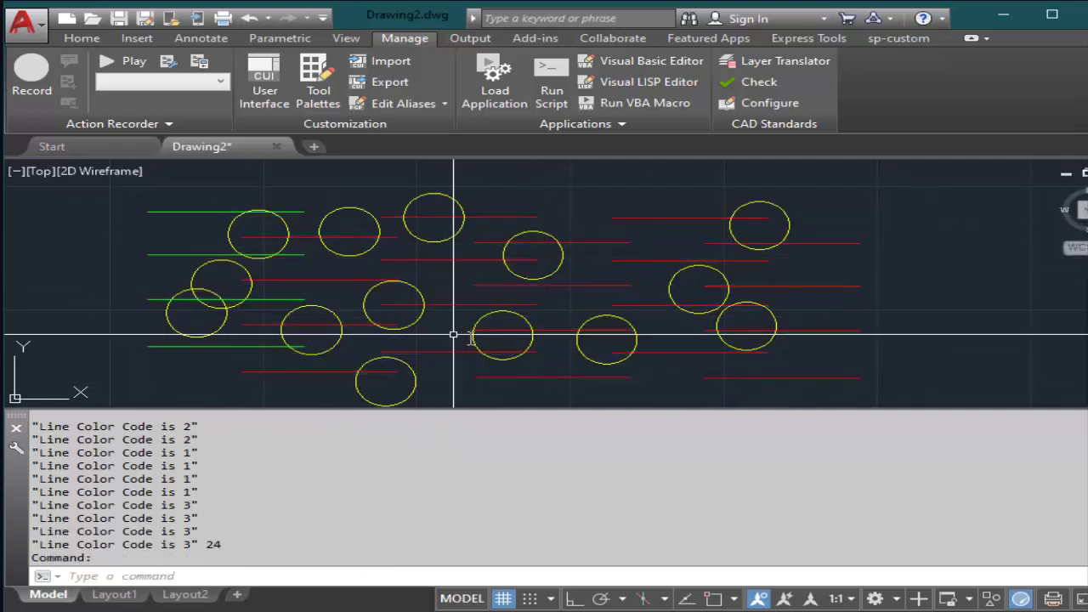
pyautogui.hotkey('alt', 'Tab')
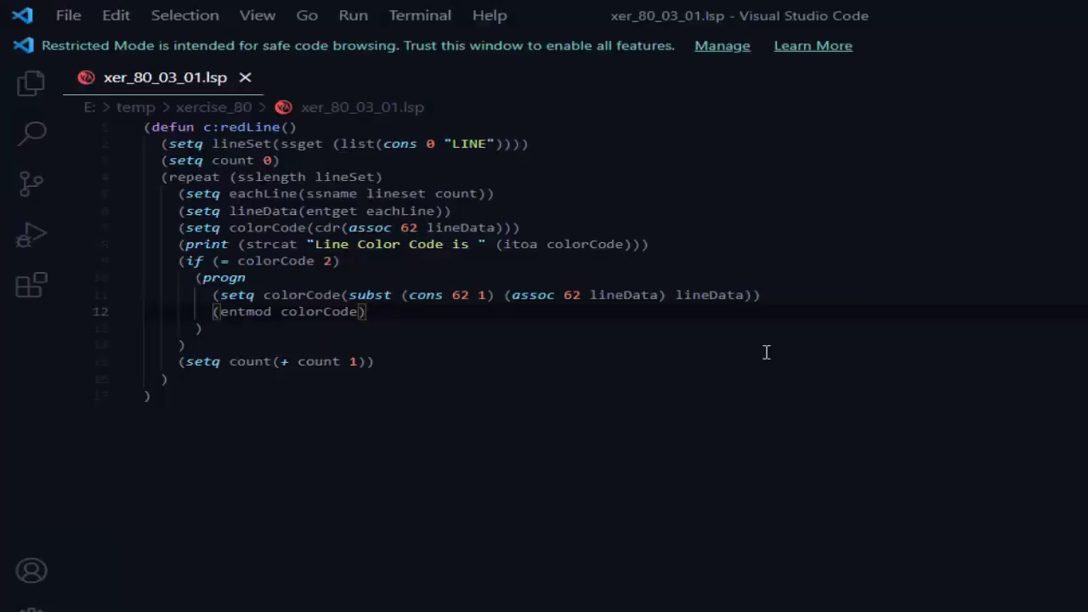